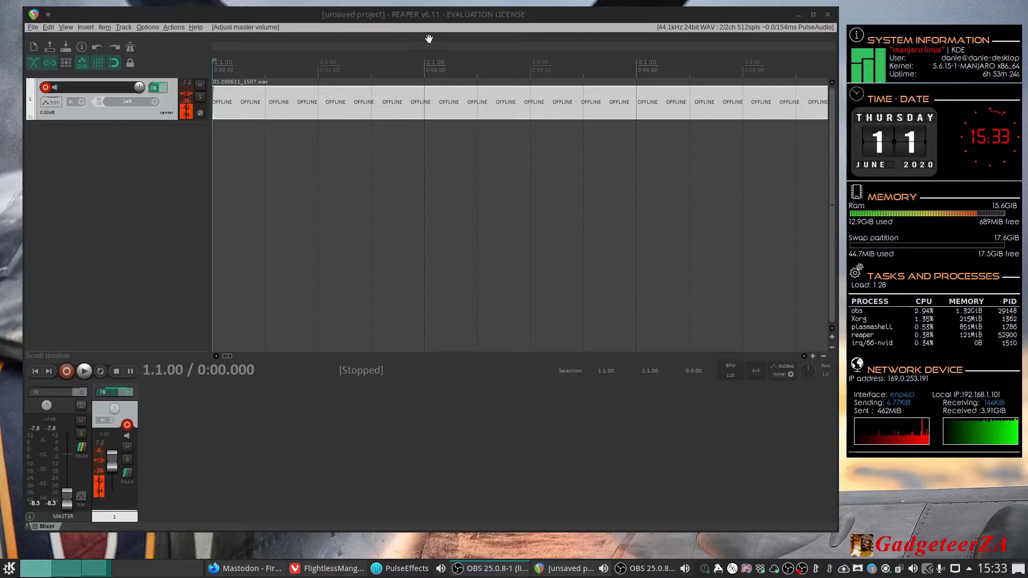
Step: Reload the offline clip and open Track 1's FX chain showing ReaEQ
{"action": "left_click", "coordinate": [437, 16]}
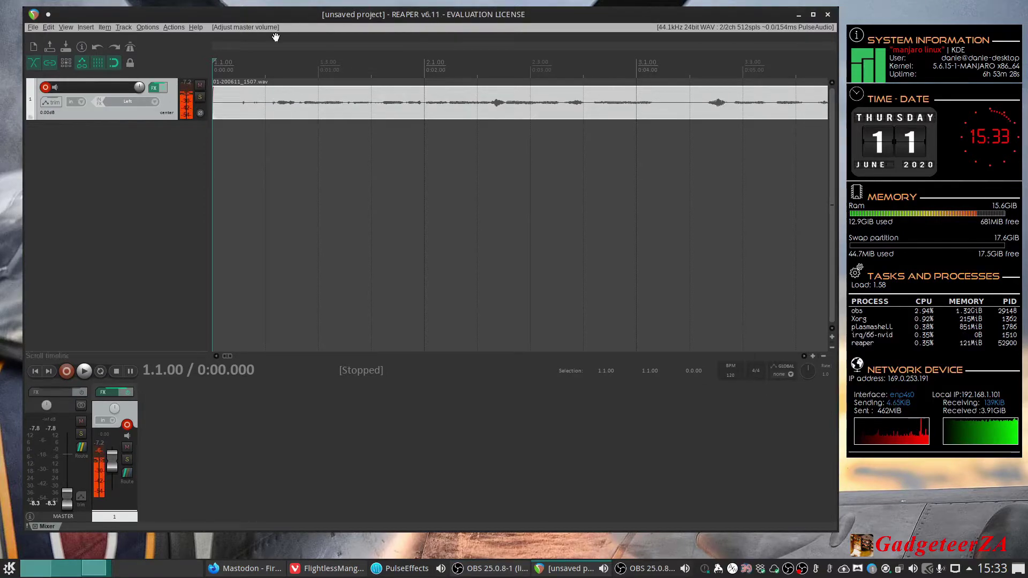
{"action": "left_click", "coordinate": [155, 88]}
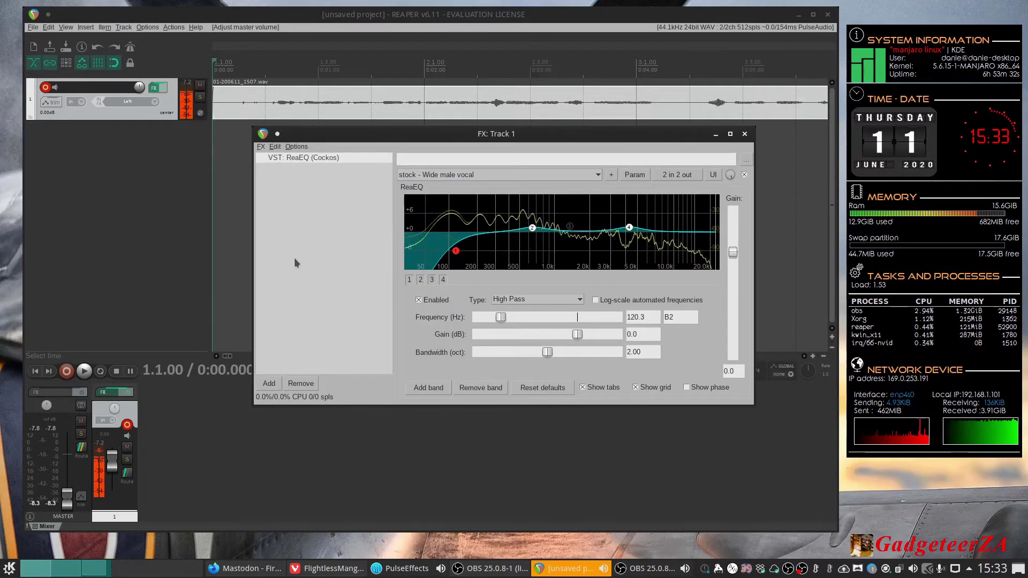
Step: Browse the VST and VSTi plugin lists in the Add FX browser, then cancel without adding anything
{"action": "left_click", "coordinate": [186, 322]}
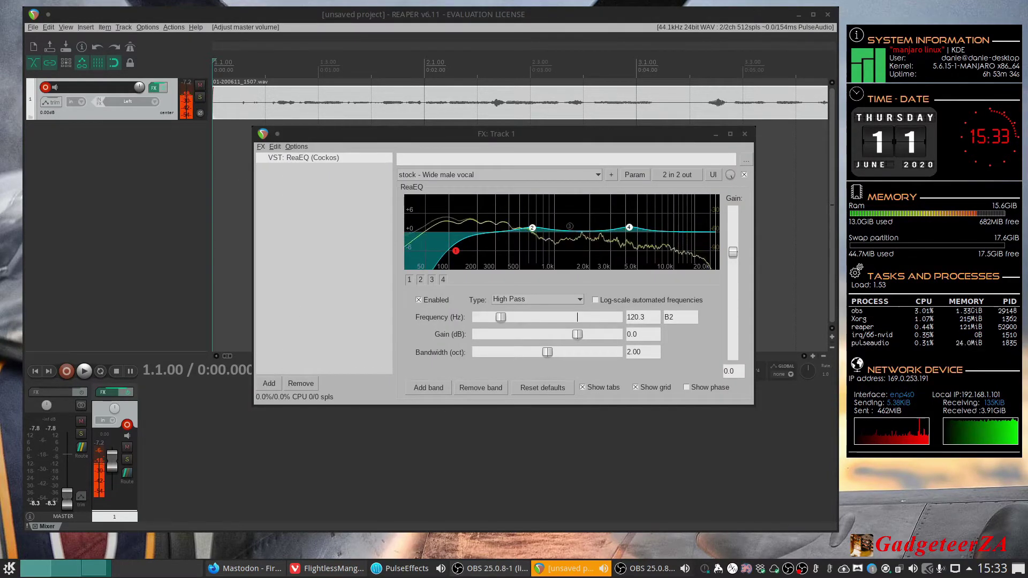
{"action": "left_click", "coordinate": [269, 383]}
{"action": "left_click_drag", "start_coordinate": [527, 63], "coordinate": [518, 59]}
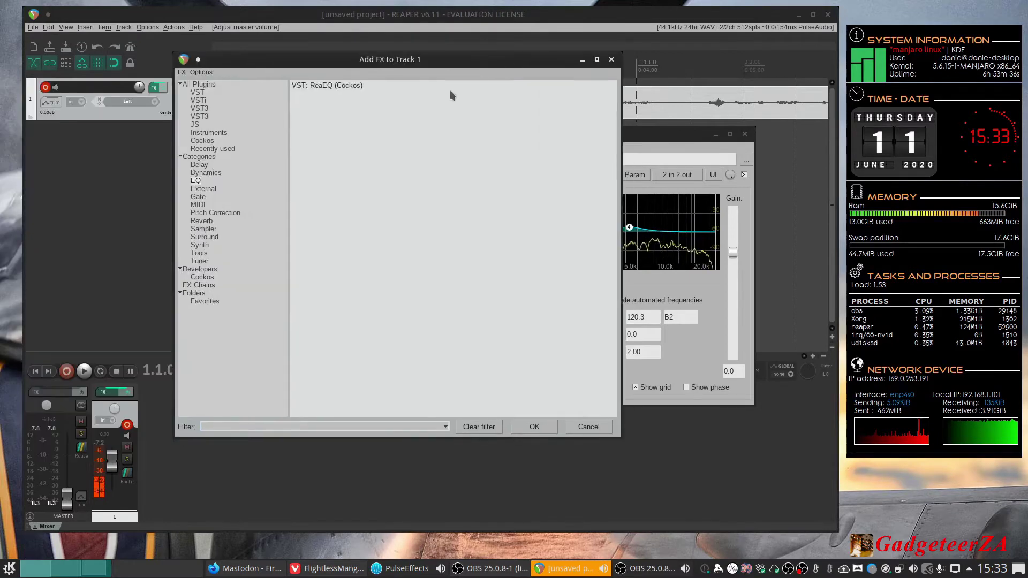
{"action": "left_click", "coordinate": [204, 107]}
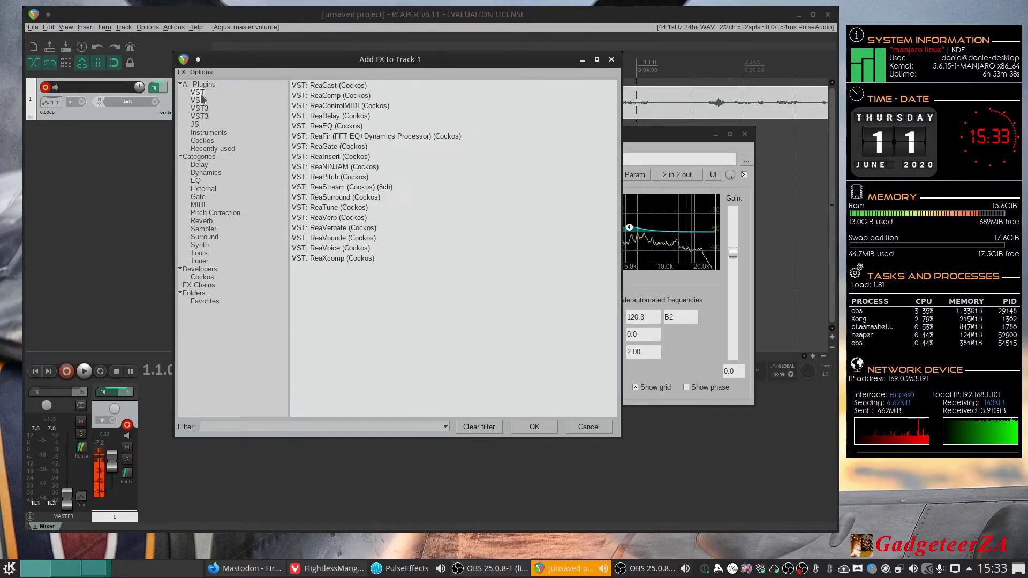
{"action": "key", "text": "Up"}
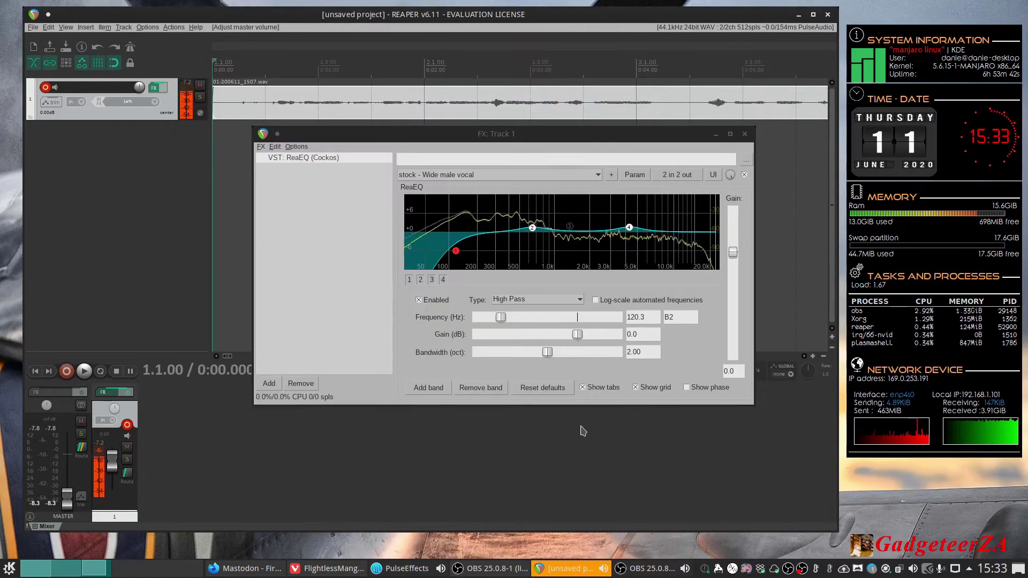
{"action": "left_click", "coordinate": [587, 427]}
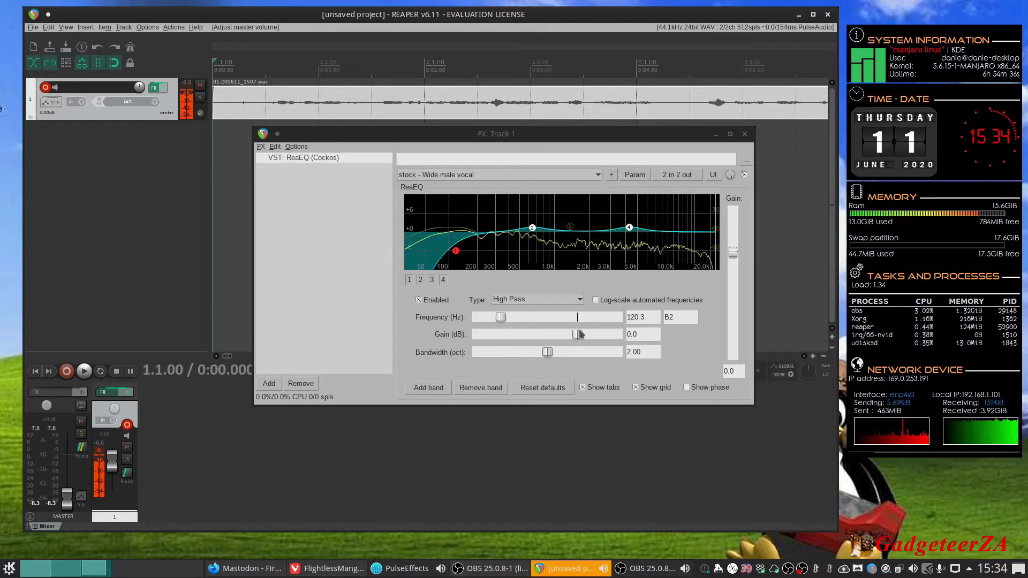
Step: Close Track 1's FX chain and quit REAPER without saving the project
{"action": "left_click", "coordinate": [745, 134]}
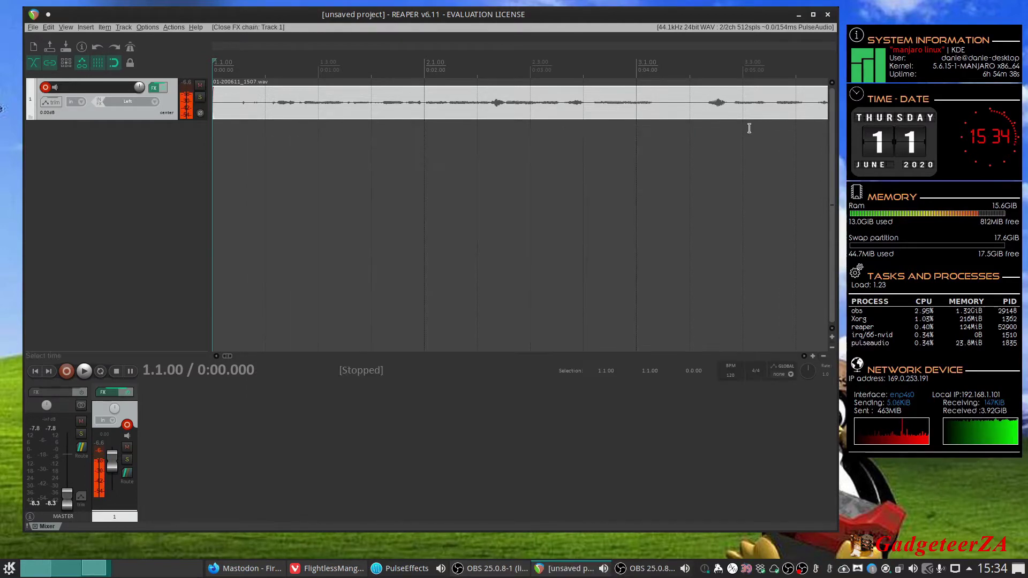
{"action": "left_click", "coordinate": [829, 15]}
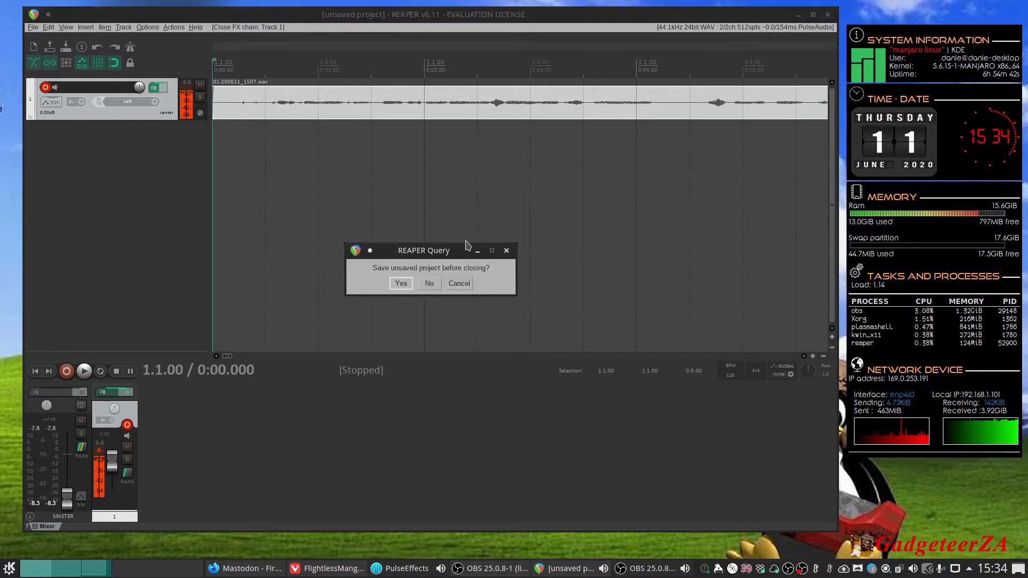
{"action": "left_click", "coordinate": [429, 284]}
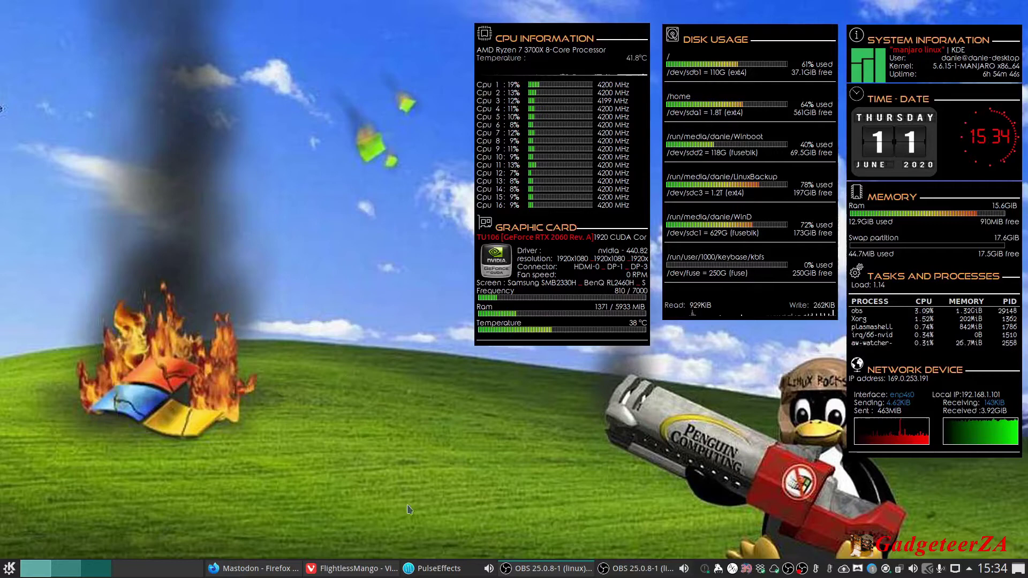
{"action": "left_click", "coordinate": [617, 572]}
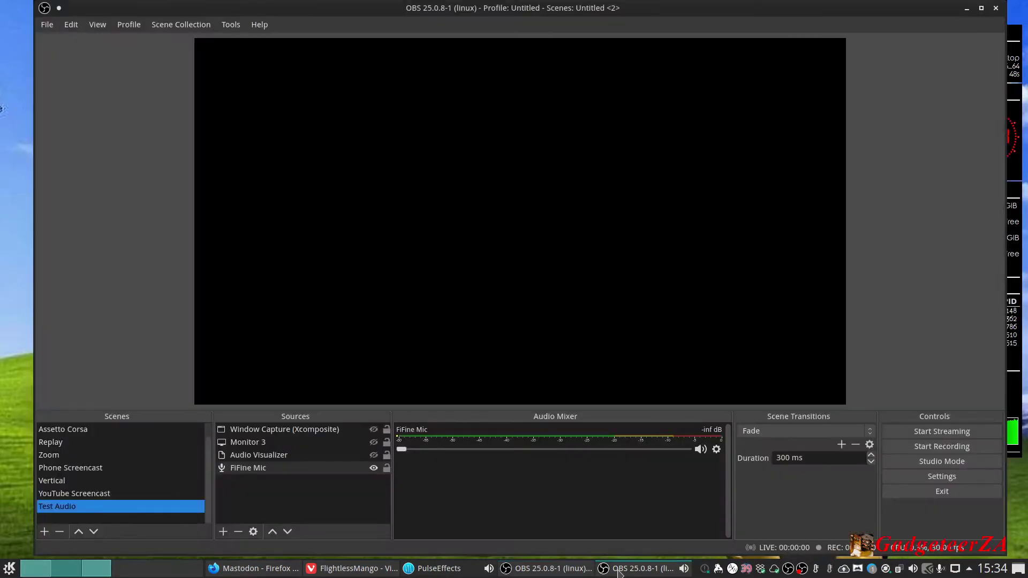
{"action": "right_click", "coordinate": [274, 473]}
{"action": "left_click", "coordinate": [294, 449]}
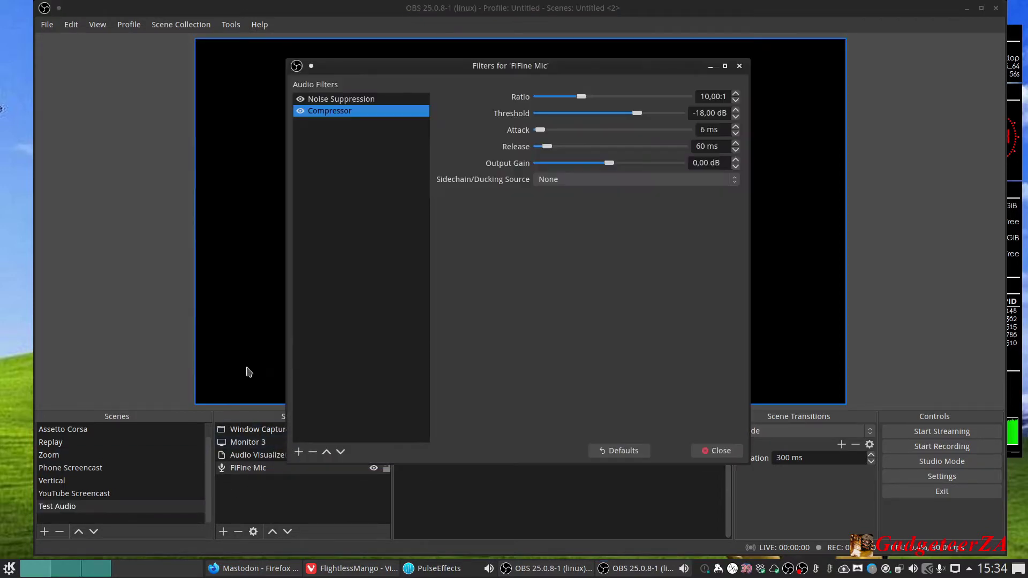
{"action": "left_click", "coordinate": [339, 100]}
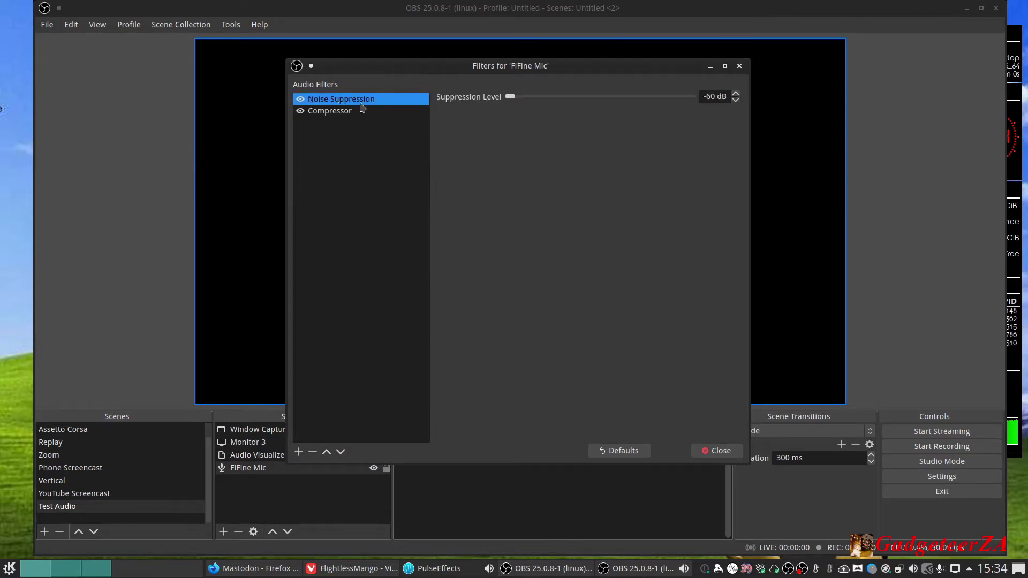
{"action": "left_click", "coordinate": [337, 112]}
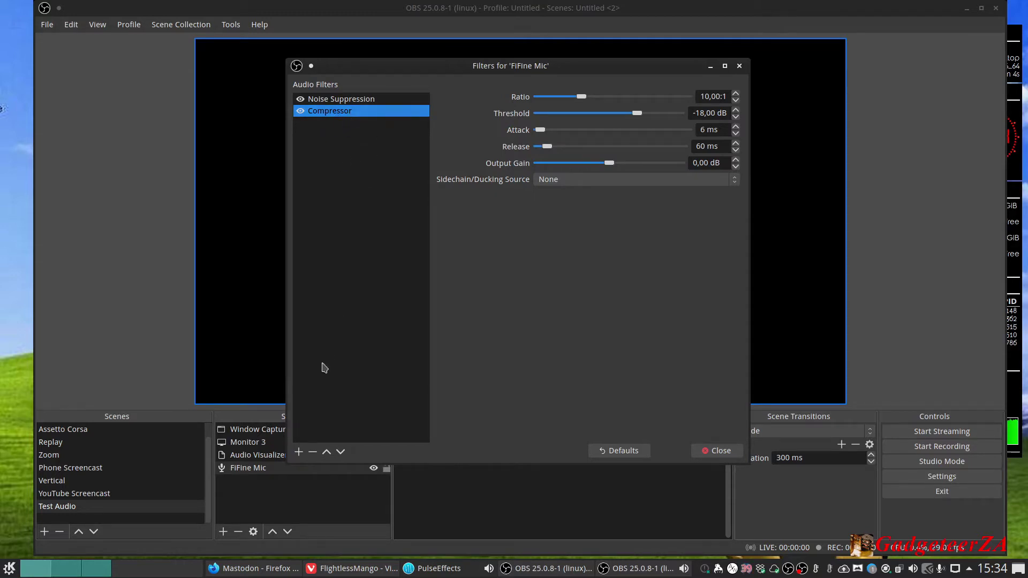
{"action": "left_click", "coordinate": [299, 451]}
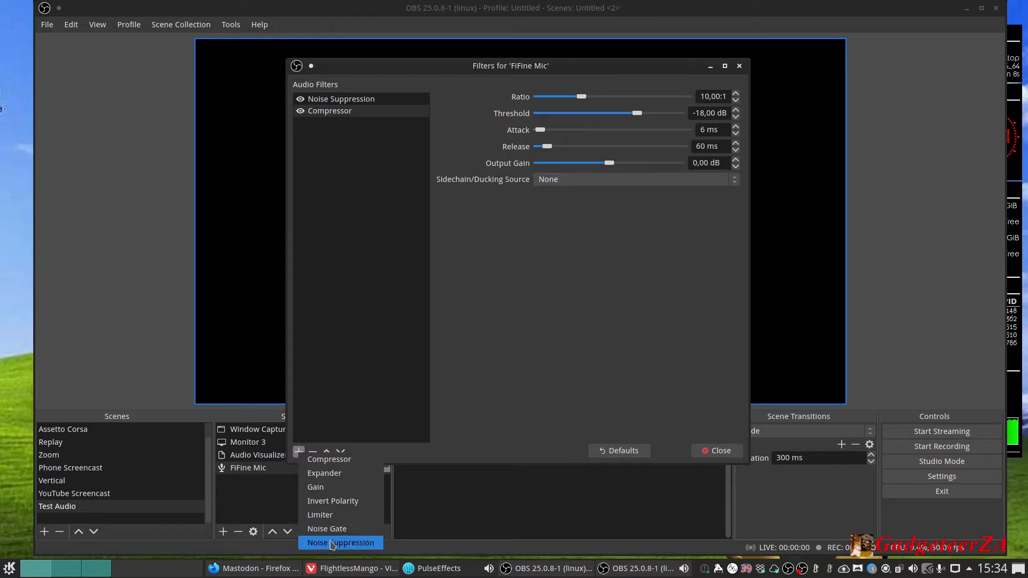
{"action": "left_click", "coordinate": [495, 427]}
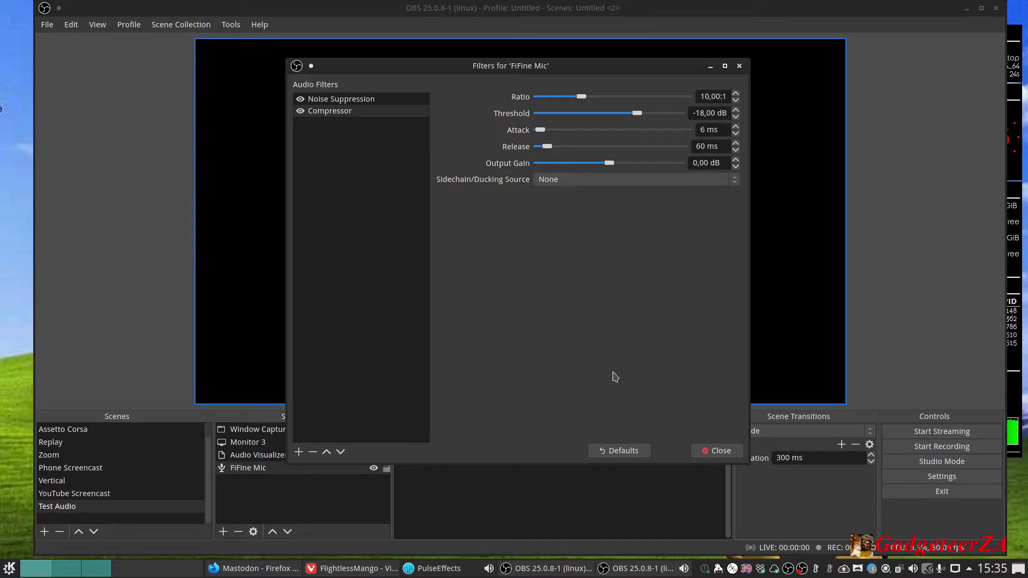
{"action": "left_click", "coordinate": [721, 452]}
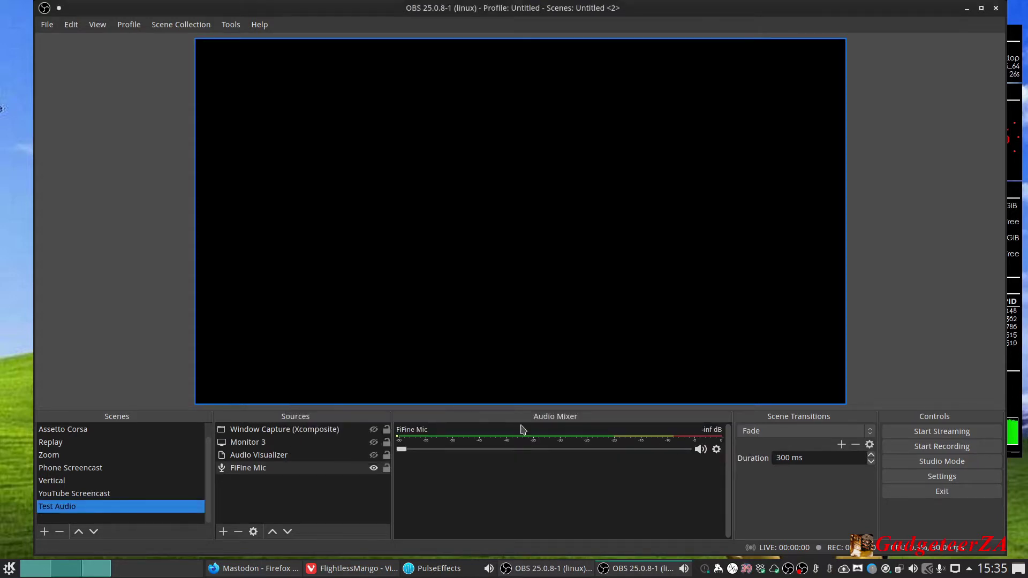
Step: Bring PulseEffects forward, check the output side, then return to the microphone input chain
{"action": "left_click", "coordinate": [178, 371]}
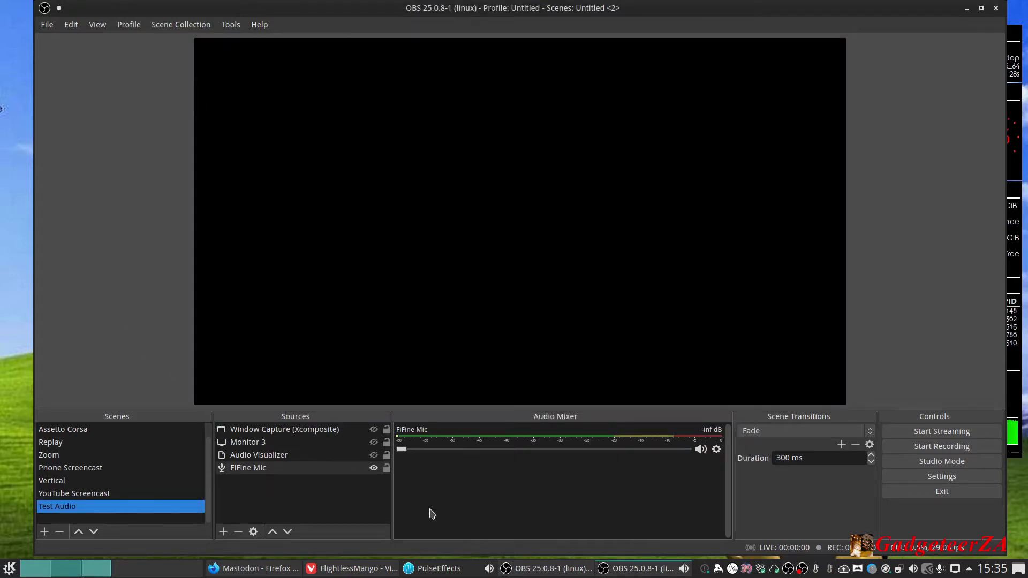
{"action": "left_click", "coordinate": [438, 574]}
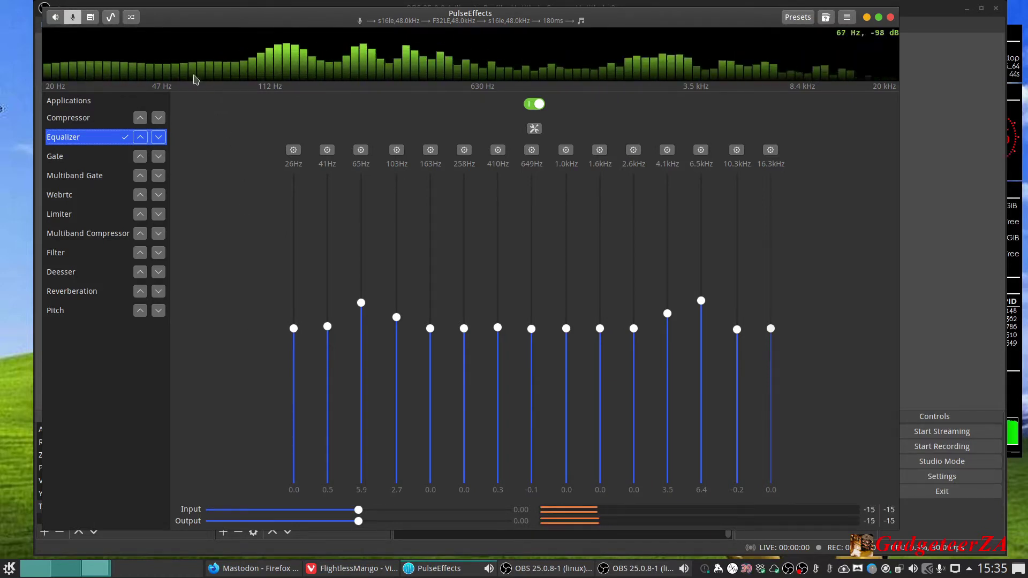
{"action": "left_click", "coordinate": [55, 17]}
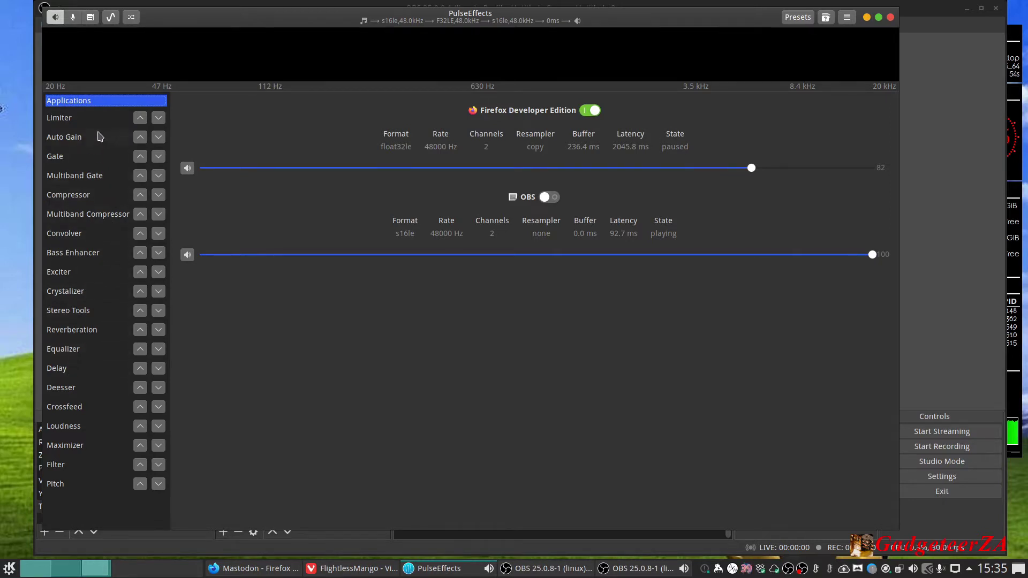
{"action": "left_click", "coordinate": [74, 19]}
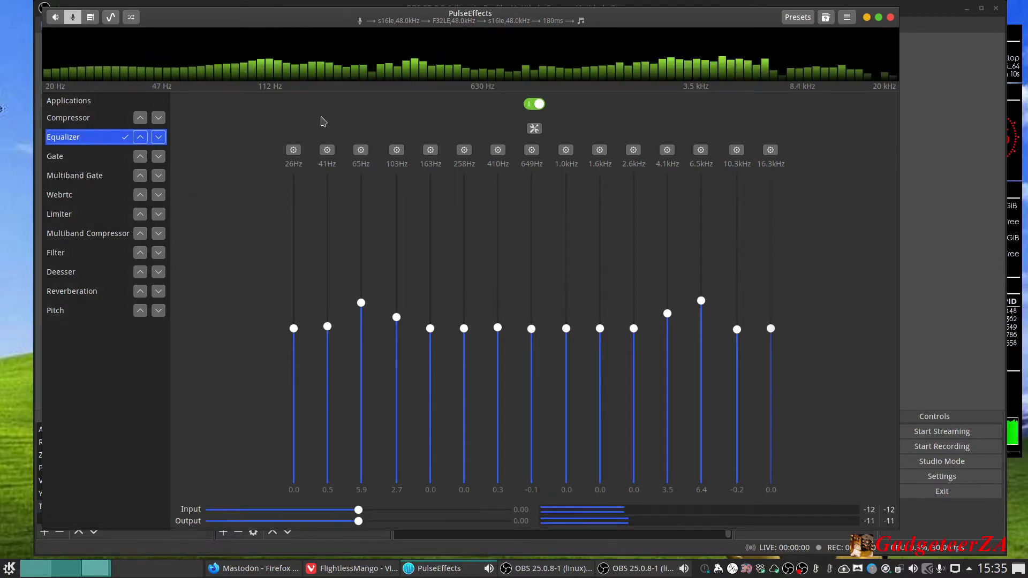
Step: Open PulseEffects' General preferences and keep Real Time as the priority type
{"action": "left_click", "coordinate": [847, 19]}
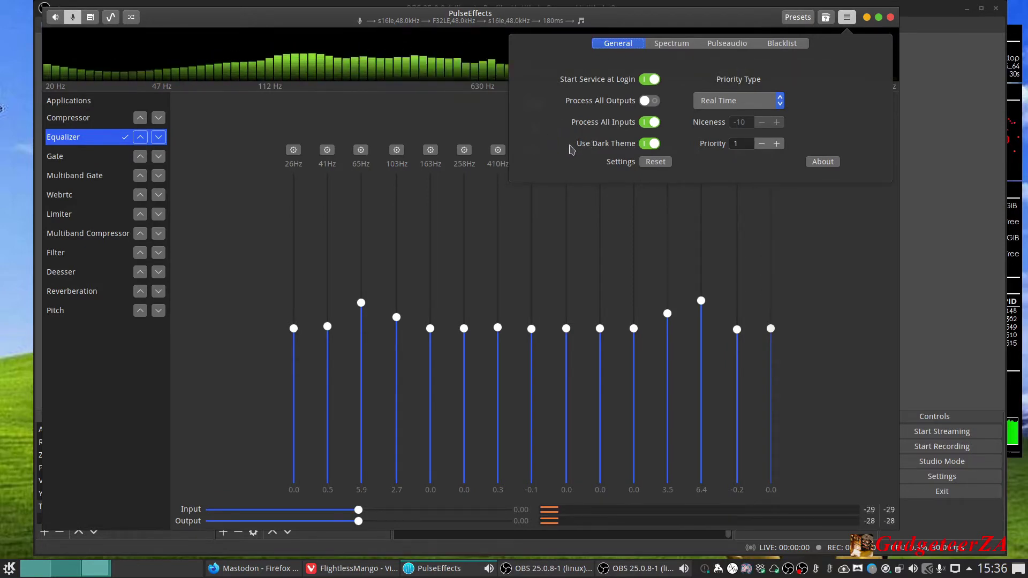
{"action": "left_click", "coordinate": [754, 101]}
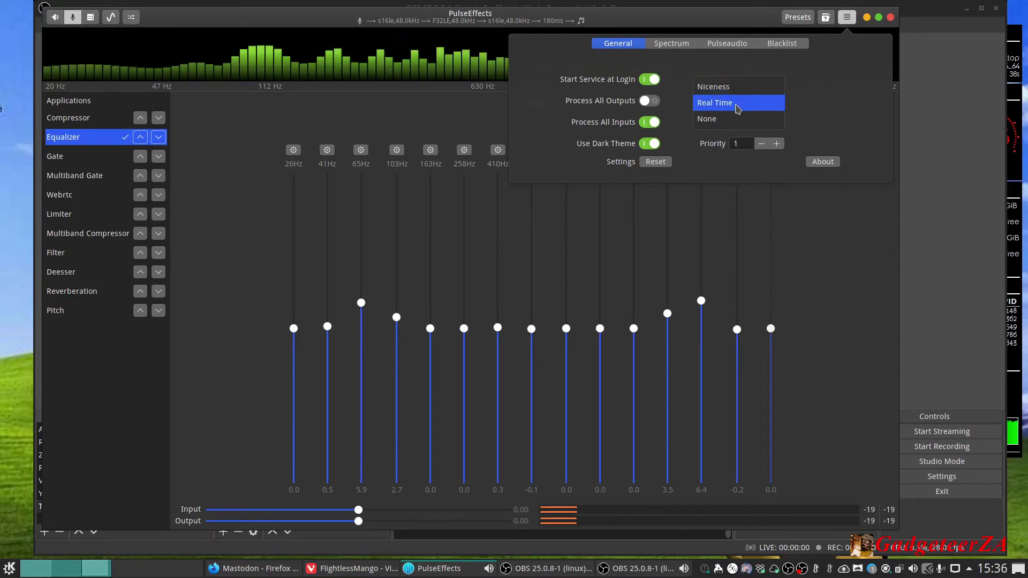
{"action": "left_click", "coordinate": [813, 106]}
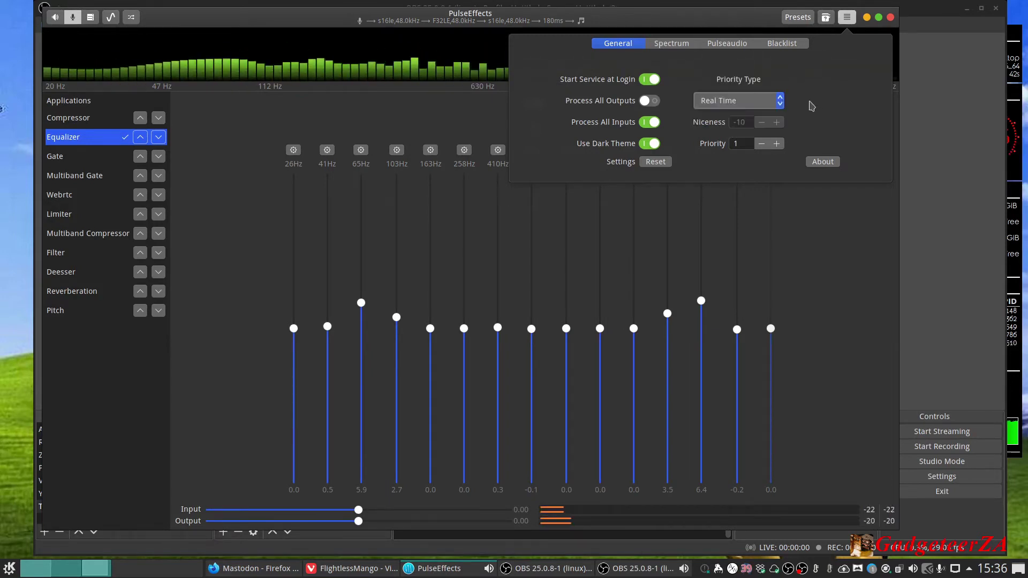
Step: Review the Spectrum, PulseAudio and Blacklist preference pages, then close preferences
{"action": "left_click", "coordinate": [669, 45]}
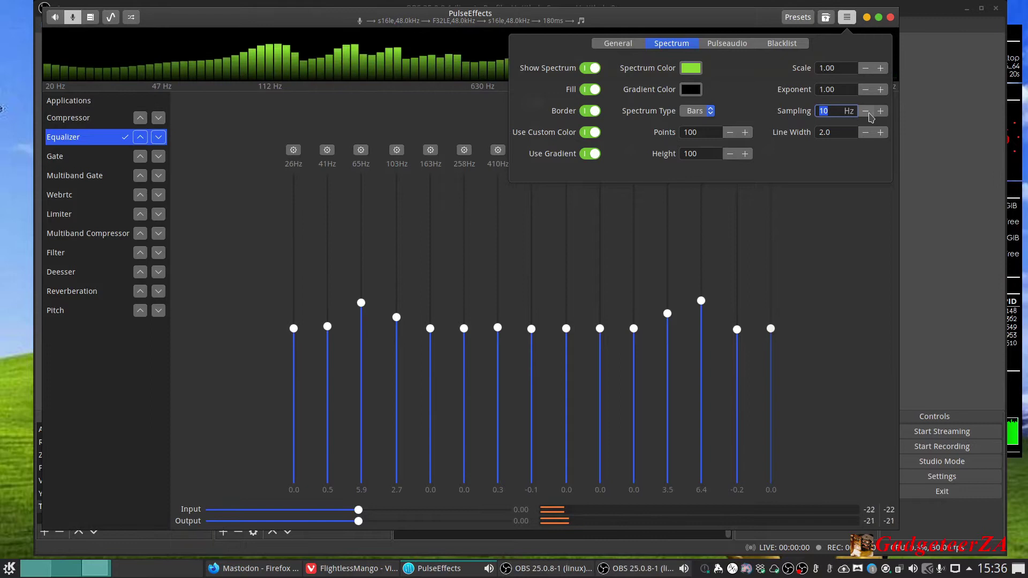
{"action": "left_click", "coordinate": [738, 47]}
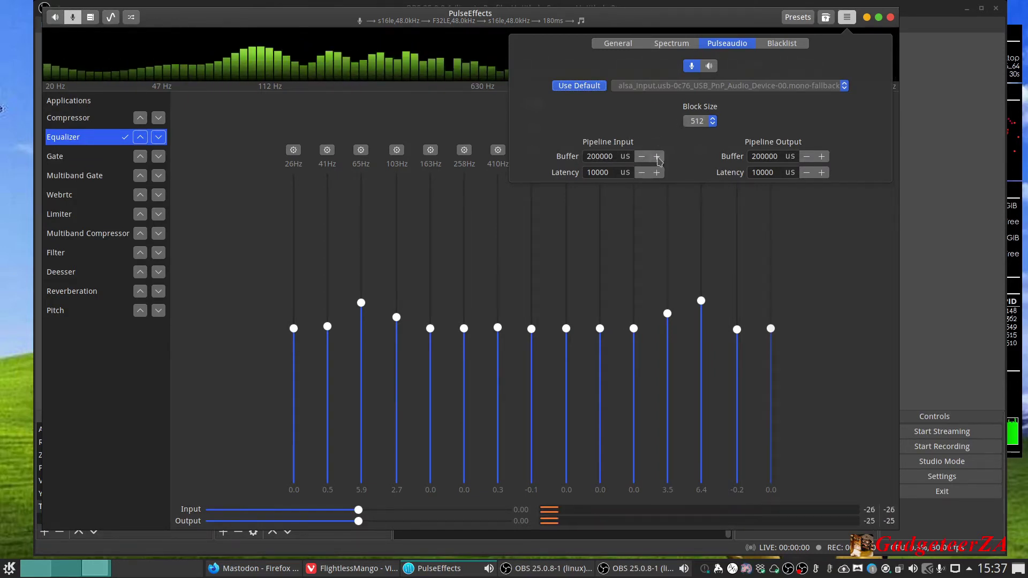
{"action": "left_click", "coordinate": [780, 47]}
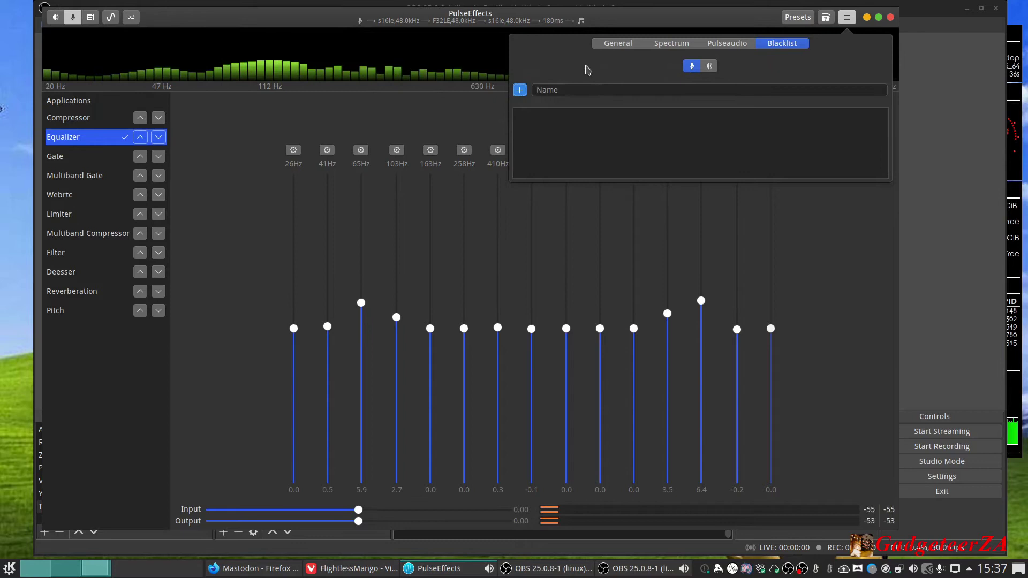
{"action": "left_click", "coordinate": [847, 17]}
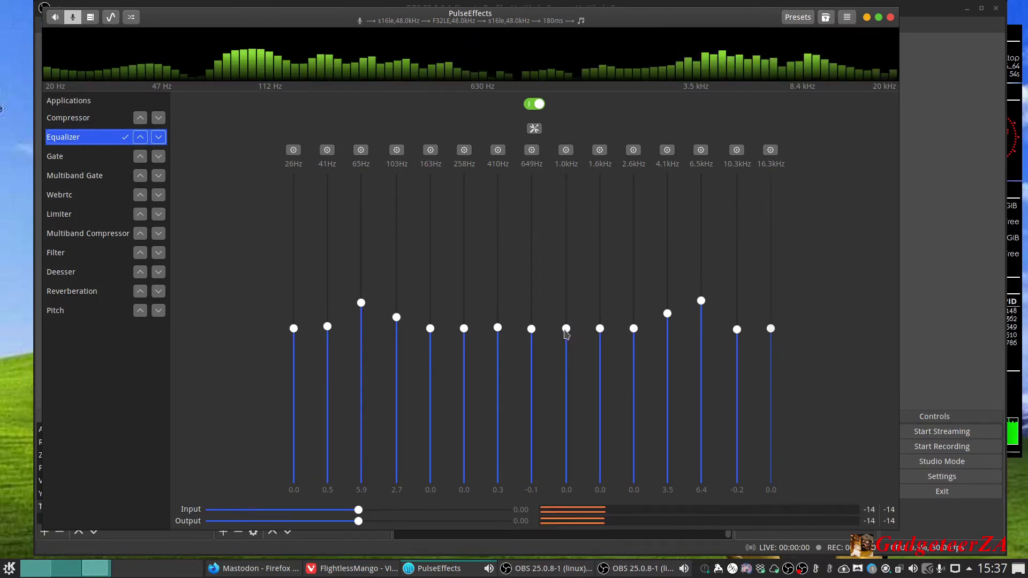
{"action": "left_click_drag", "start_coordinate": [567, 331], "coordinate": [566, 219]}
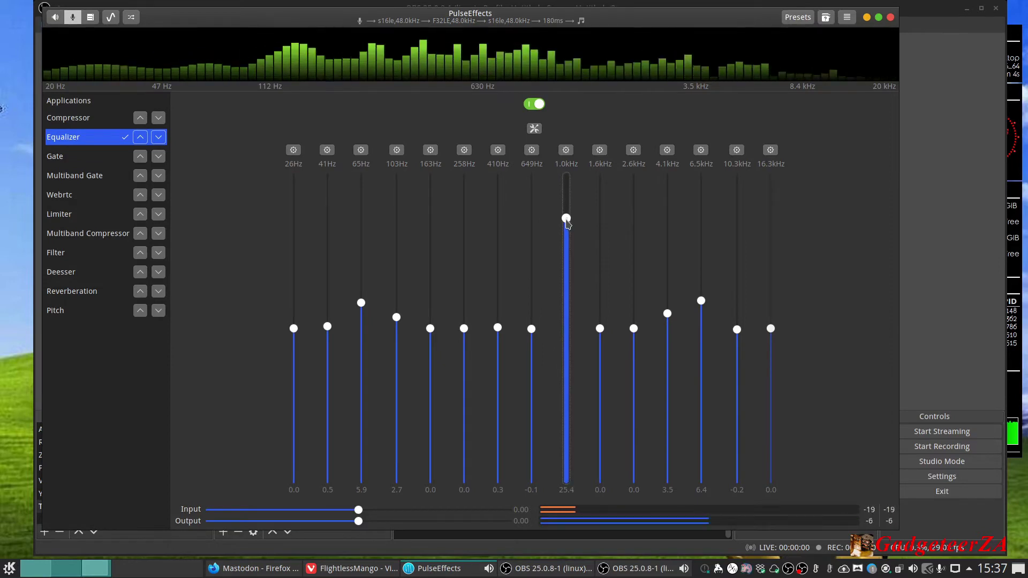
{"action": "scroll", "coordinate": [570, 251], "scroll_direction": "down", "scroll_amount": 1}
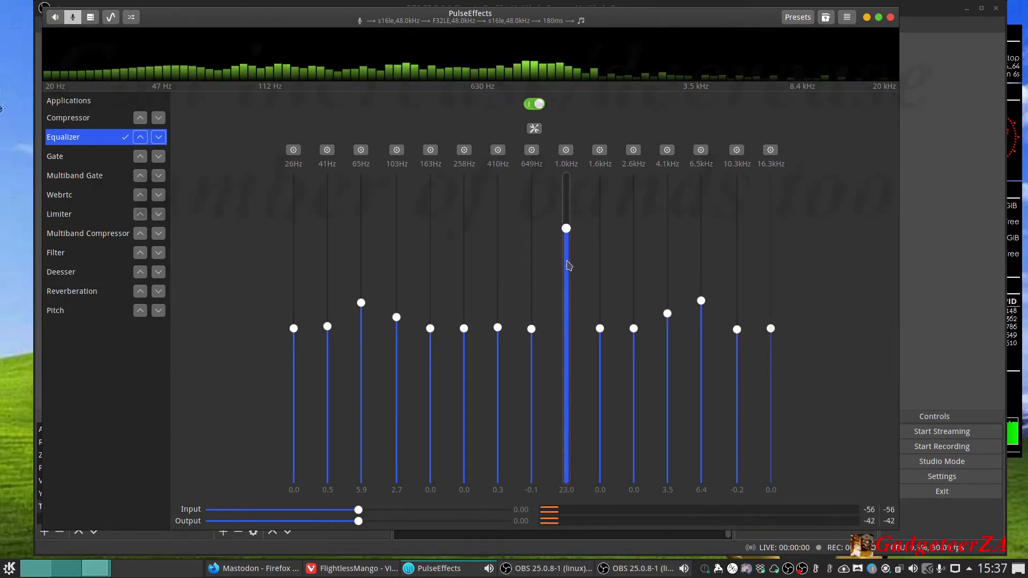
{"action": "scroll", "coordinate": [569, 263], "scroll_direction": "down", "scroll_amount": 6}
{"action": "left_click_drag", "start_coordinate": [569, 274], "coordinate": [570, 336]}
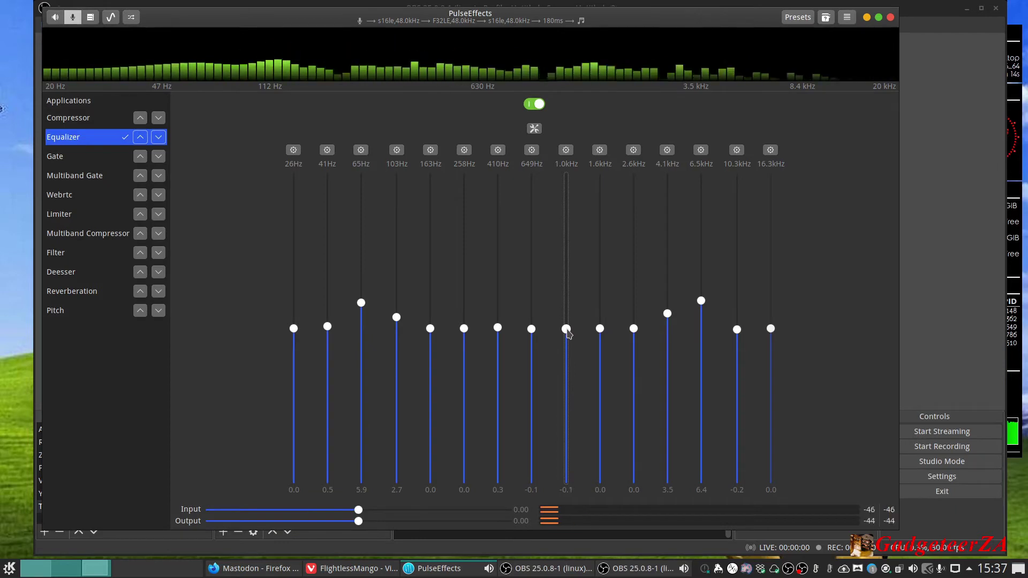
{"action": "mouse_move", "coordinate": [464, 329]}
{"action": "left_mouse_down"}
{"action": "mouse_move", "coordinate": [463, 246]}
{"action": "mouse_move", "coordinate": [465, 332]}
{"action": "left_mouse_up"}
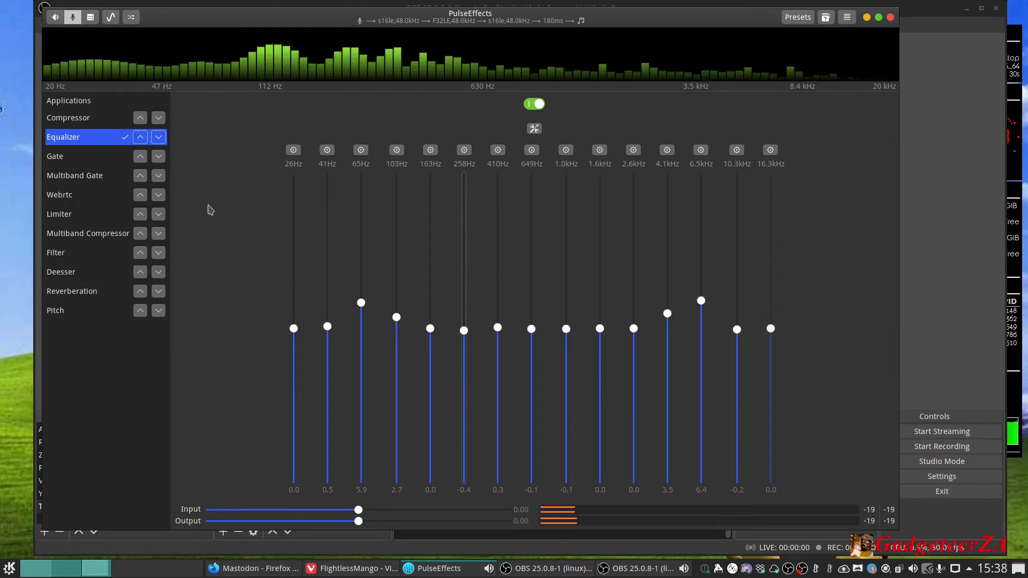
Step: Test Pitch with a one-semitone drop and one-octave rise, then switch it off
{"action": "left_click", "coordinate": [71, 316]}
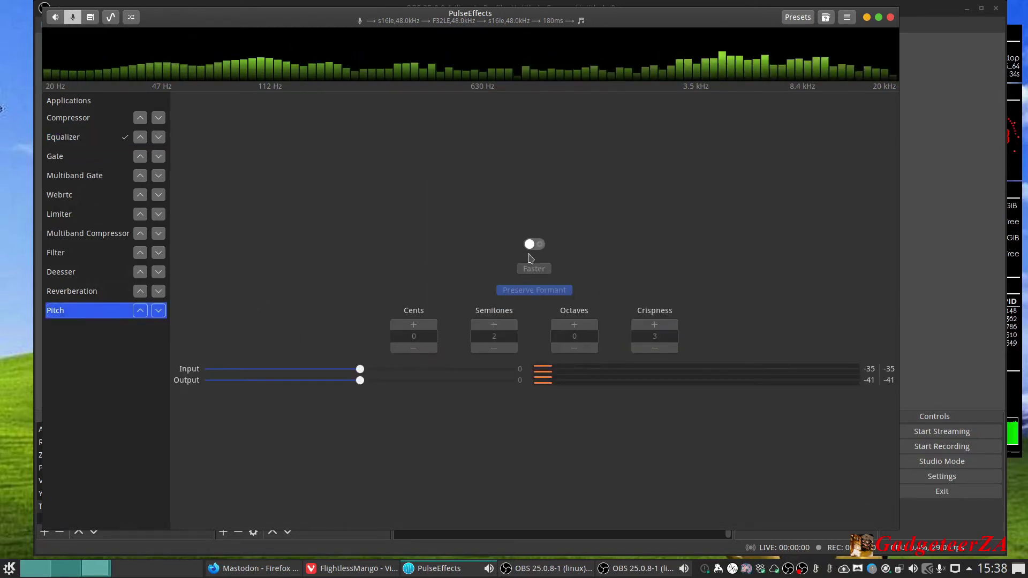
{"action": "left_click", "coordinate": [538, 245]}
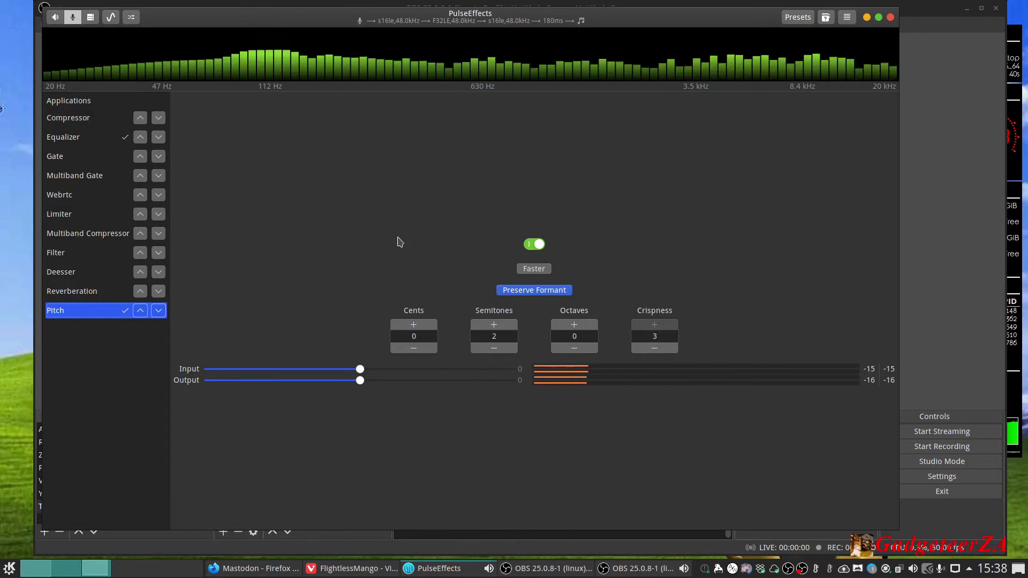
{"action": "left_click", "coordinate": [499, 348]}
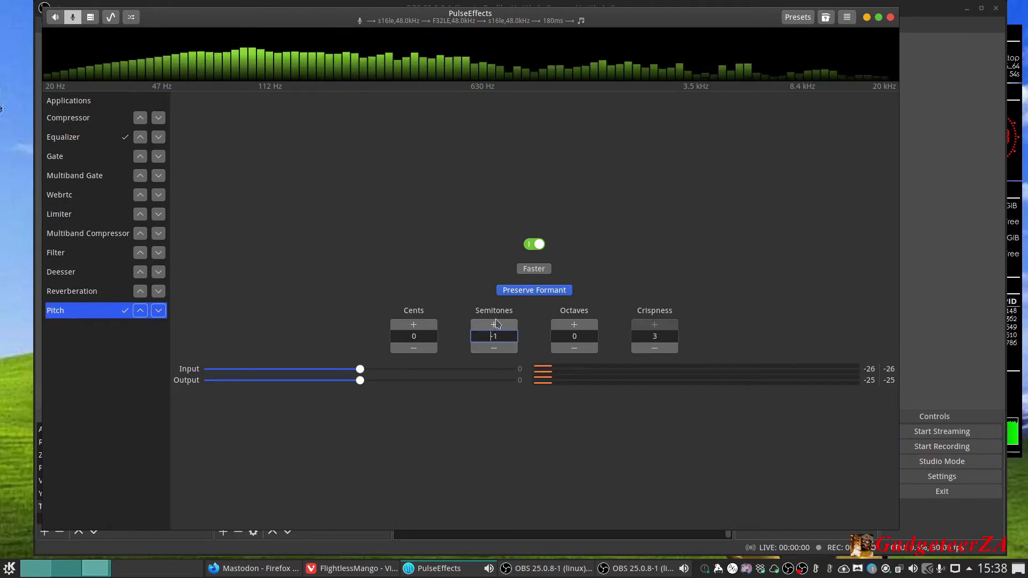
{"action": "left_click", "coordinate": [579, 325]}
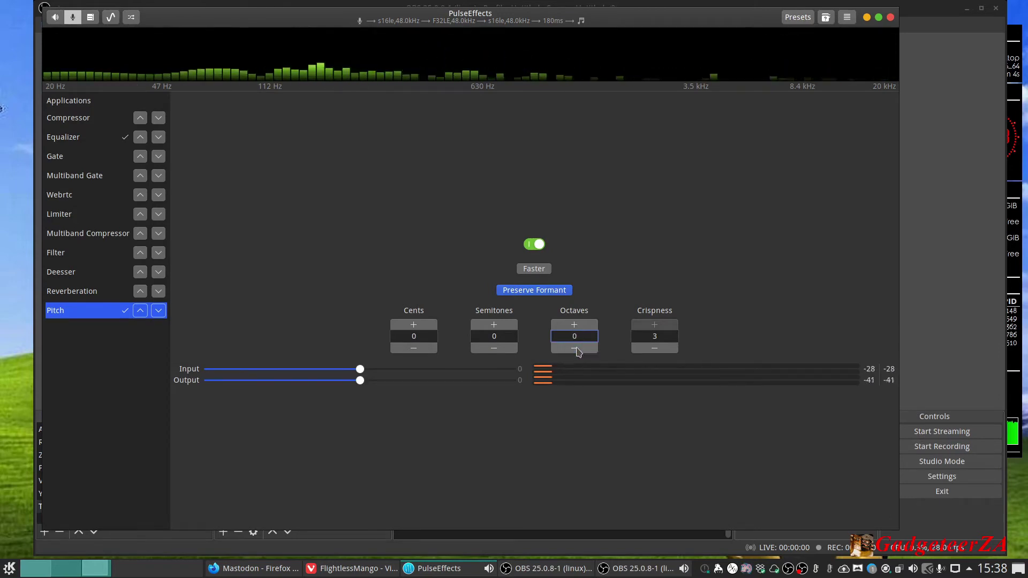
{"action": "left_click", "coordinate": [536, 245]}
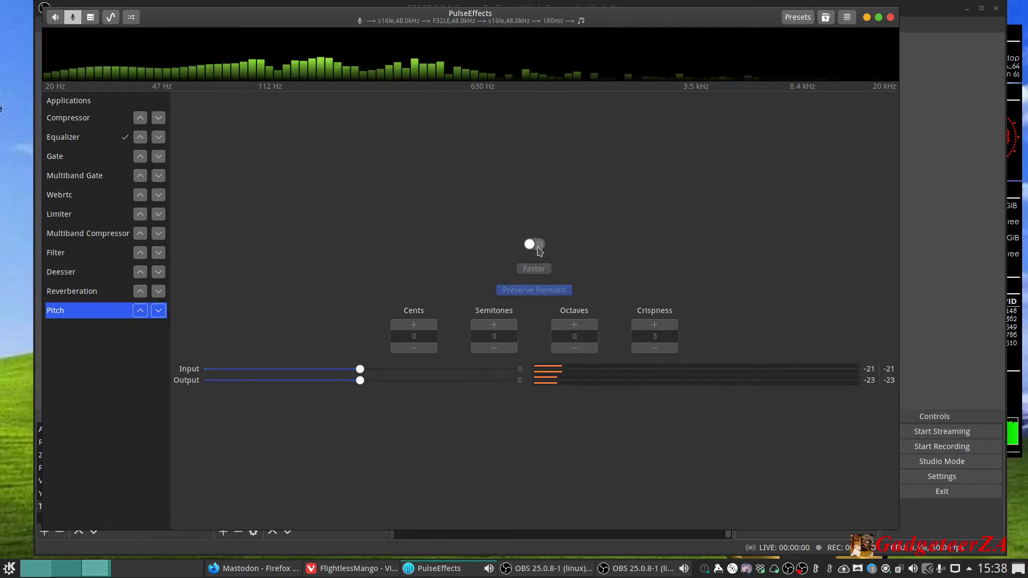
Step: Change Reverberation's room size from Tunnel to Medium, leaving the effect off
{"action": "left_click", "coordinate": [69, 293]}
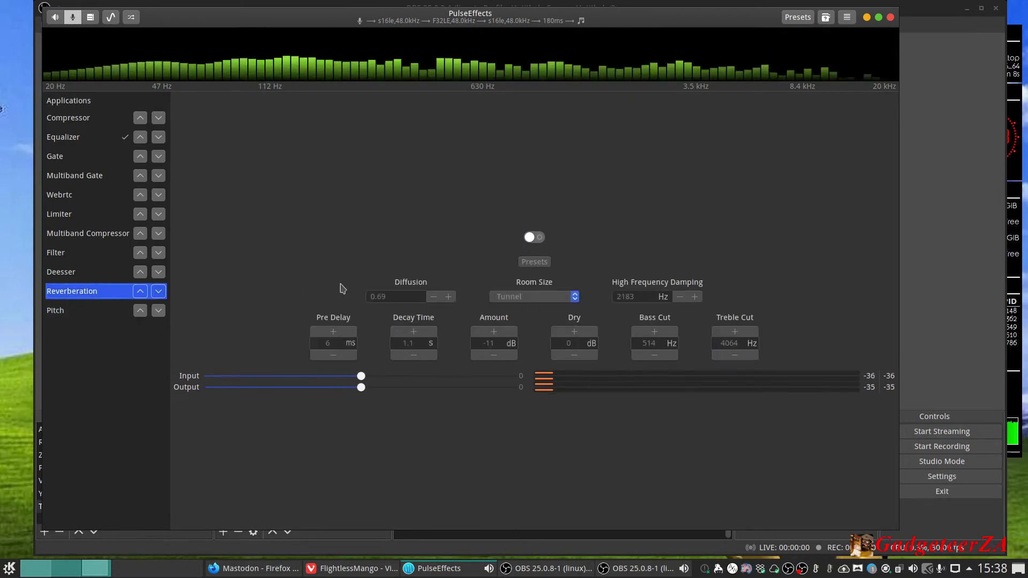
{"action": "left_click", "coordinate": [539, 238]}
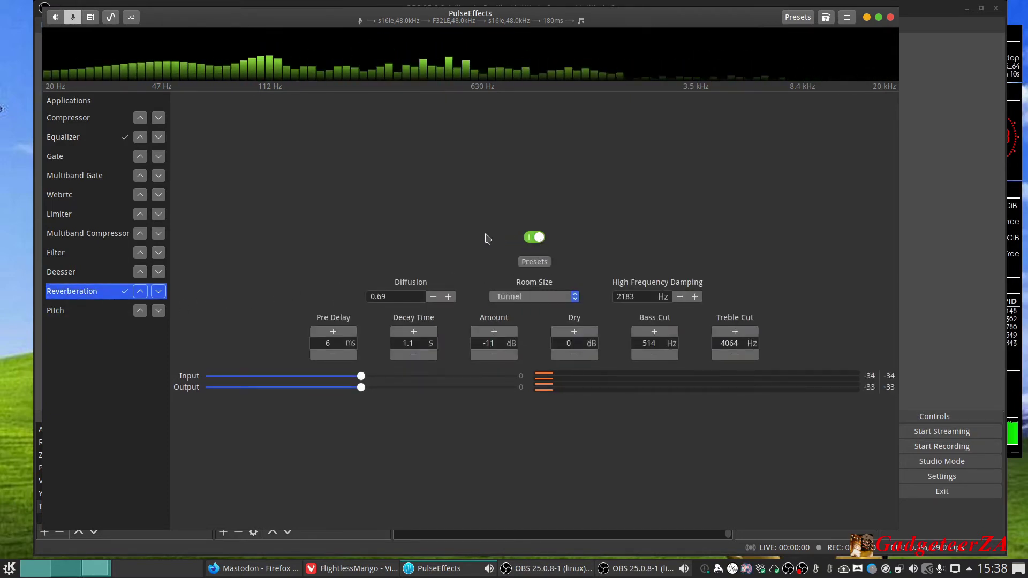
{"action": "left_click", "coordinate": [530, 297]}
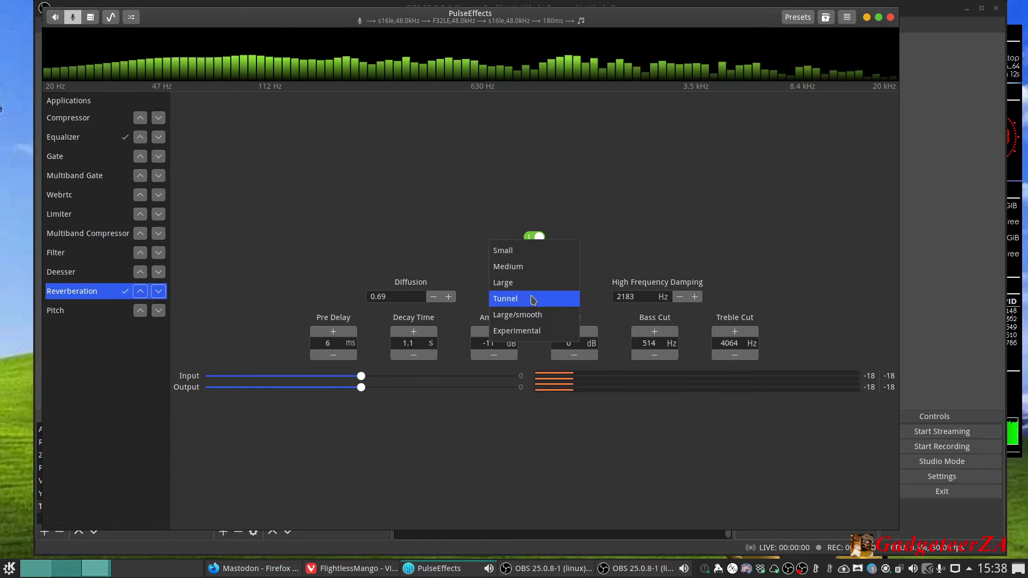
{"action": "left_click", "coordinate": [522, 266]}
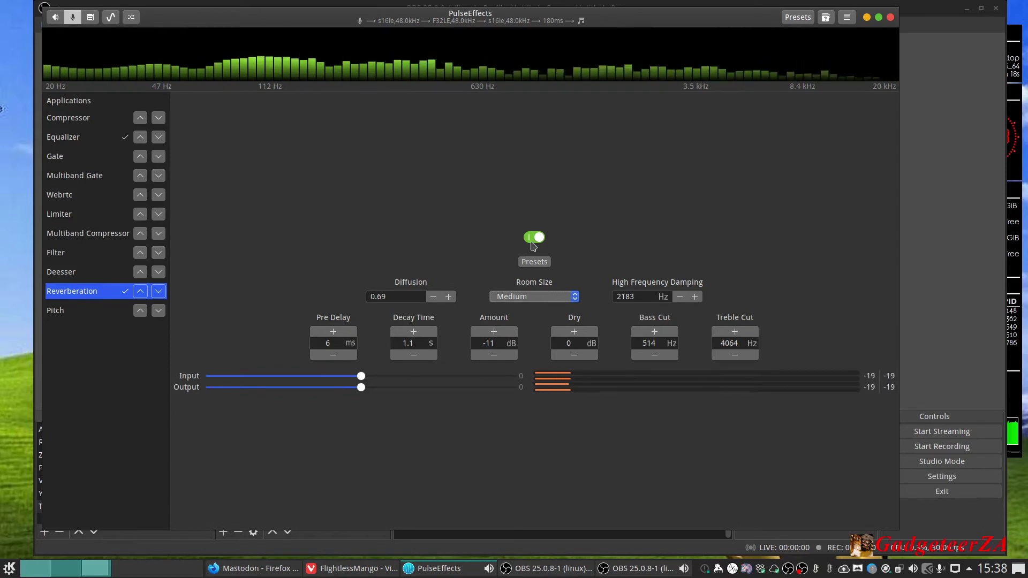
{"action": "left_click", "coordinate": [532, 239]}
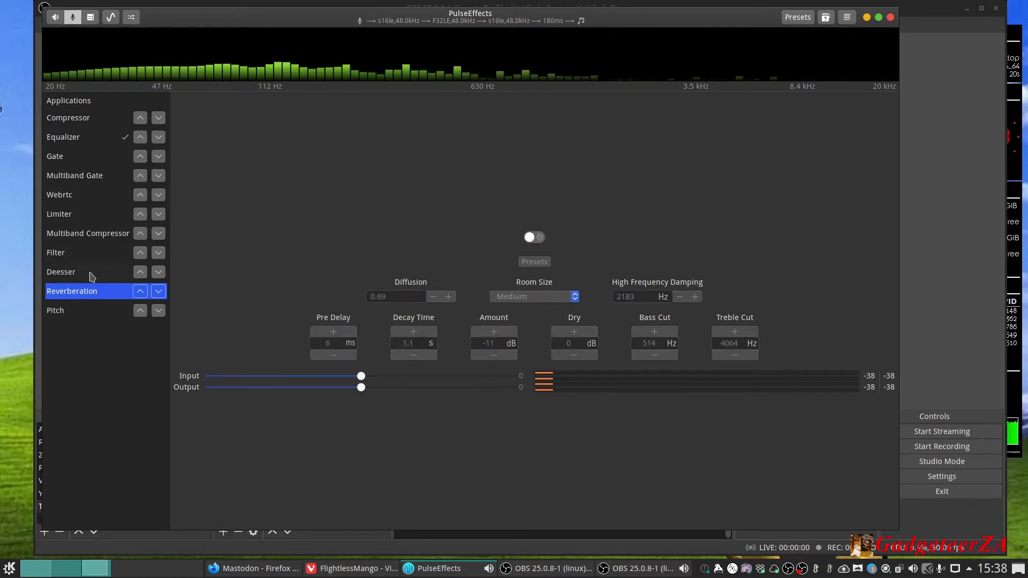
Step: Look over the Filter, Deesser and Limiter effect settings
{"action": "left_click", "coordinate": [78, 256]}
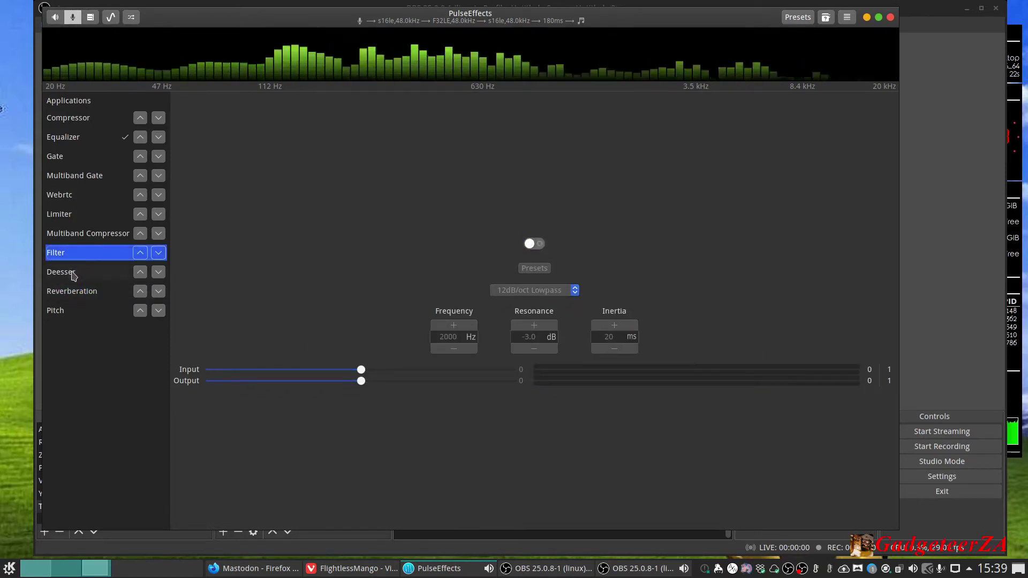
{"action": "left_click", "coordinate": [74, 274]}
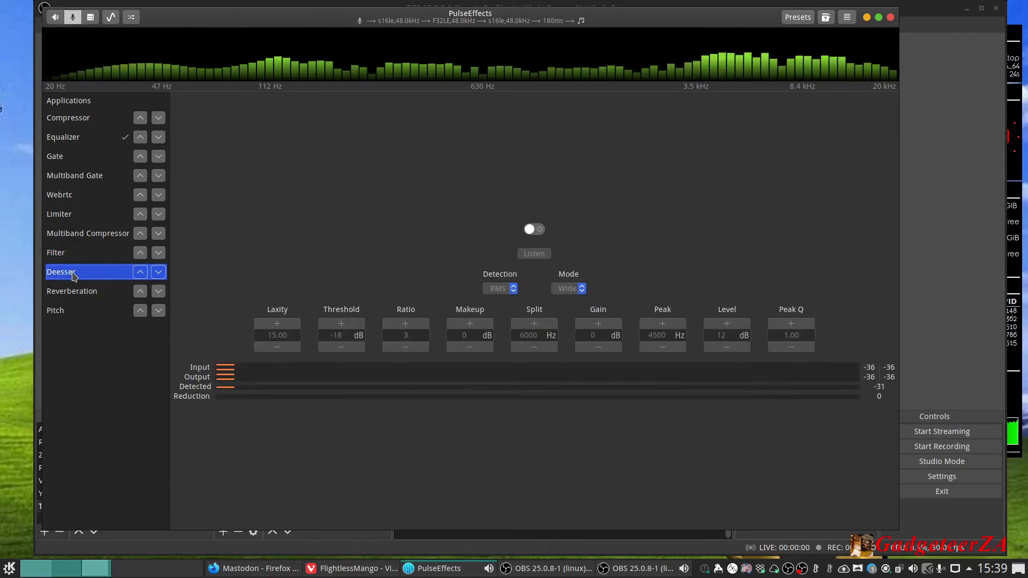
{"action": "left_click", "coordinate": [76, 220]}
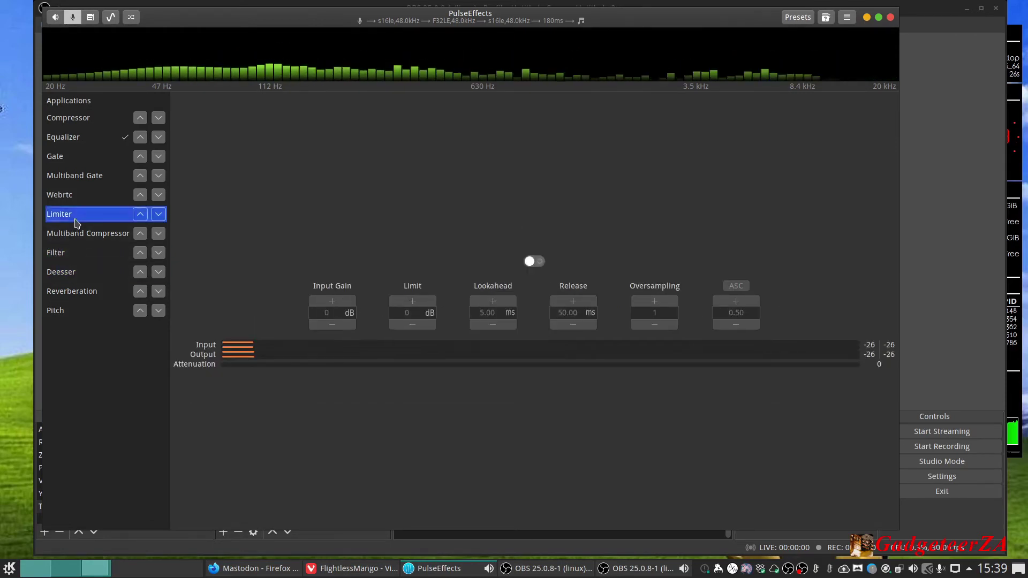
Step: Enable Webrtc's Noise Suppressor, review its other tabs, switch Webrtc off, and open Multiband Gate
{"action": "left_click", "coordinate": [73, 197]}
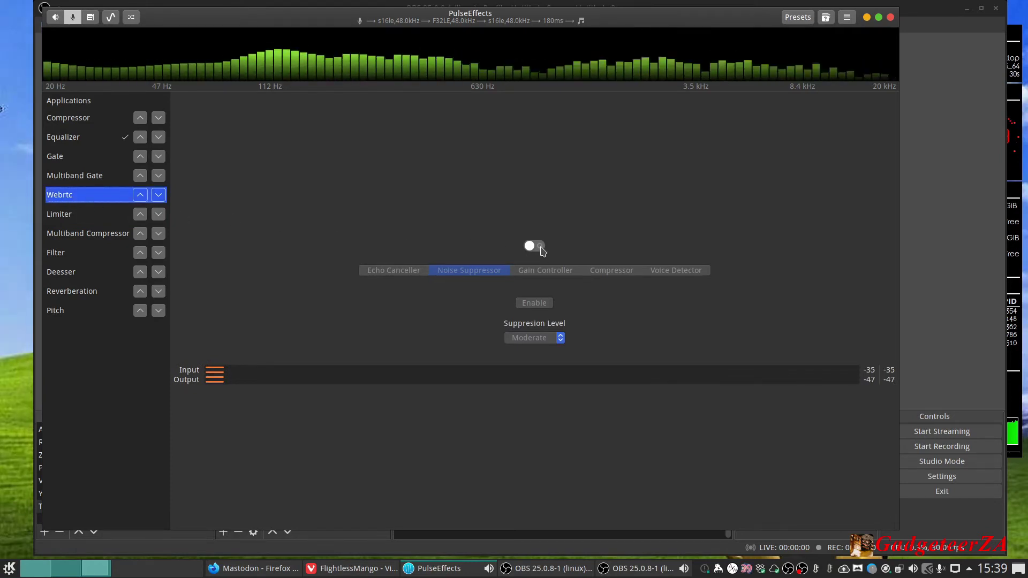
{"action": "left_click", "coordinate": [539, 246]}
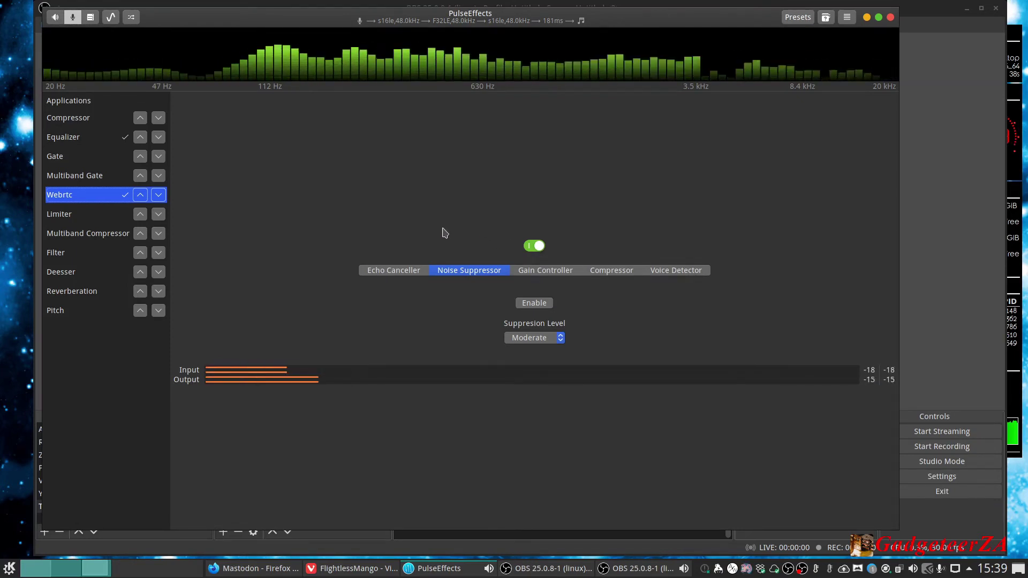
{"action": "left_click", "coordinate": [538, 304]}
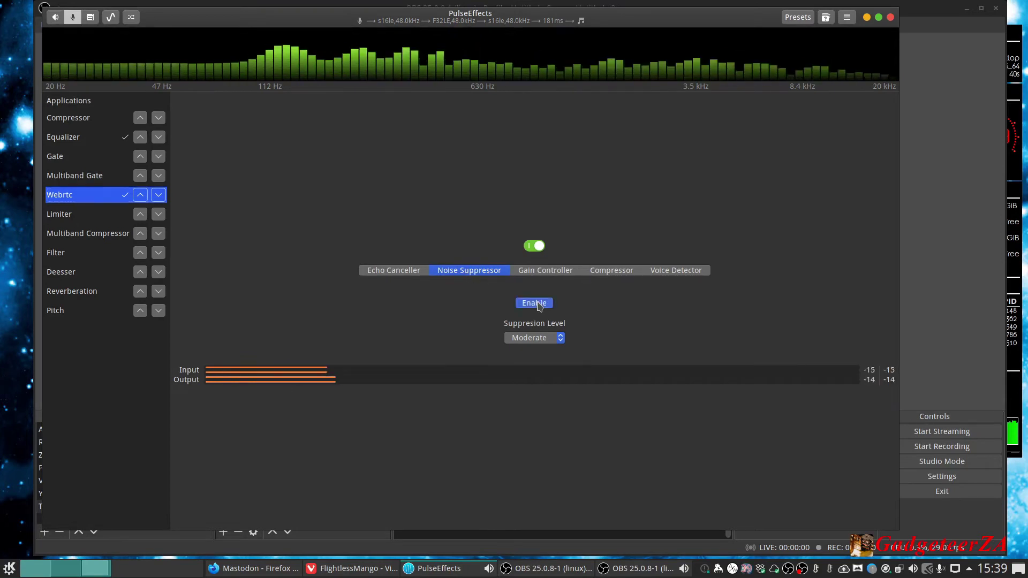
{"action": "left_click", "coordinate": [668, 277]}
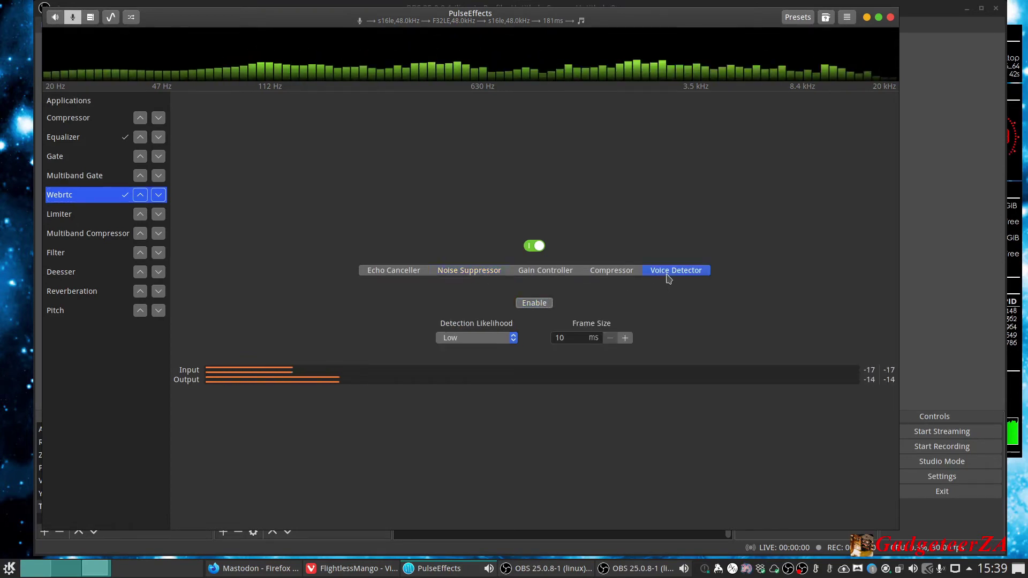
{"action": "left_click", "coordinate": [607, 275]}
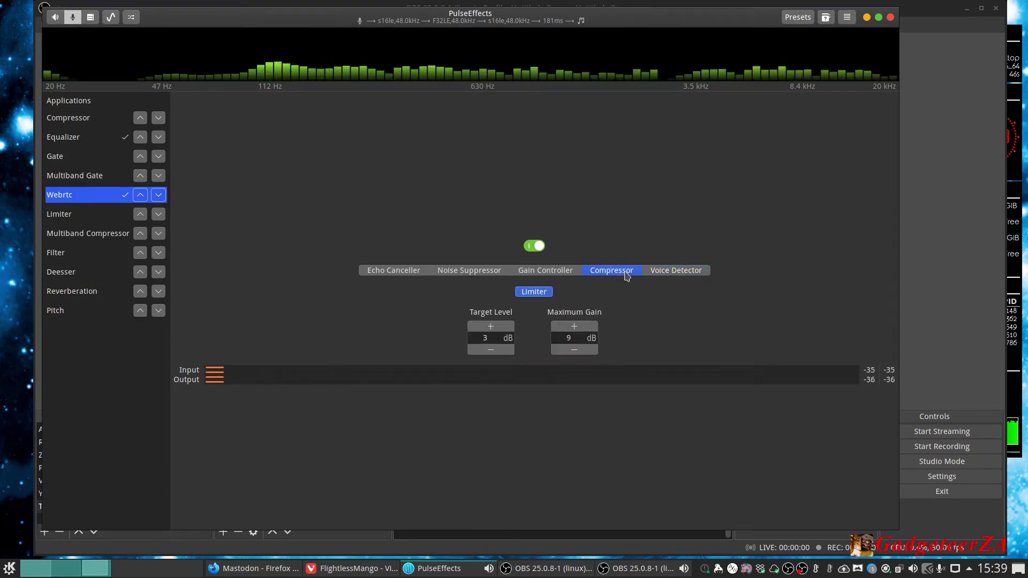
{"action": "left_click", "coordinate": [541, 275]}
{"action": "left_click", "coordinate": [404, 271]}
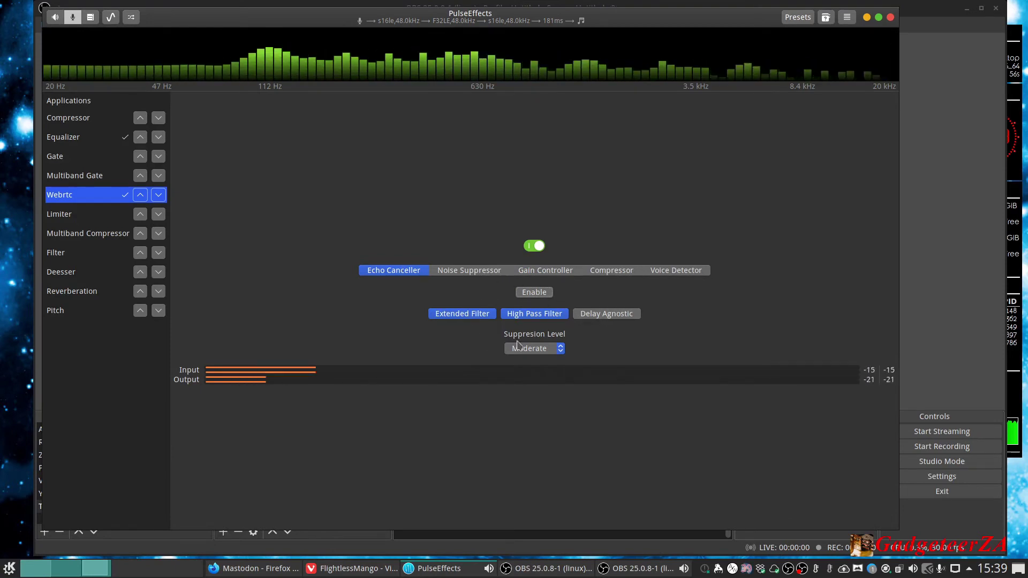
{"action": "left_click", "coordinate": [534, 247]}
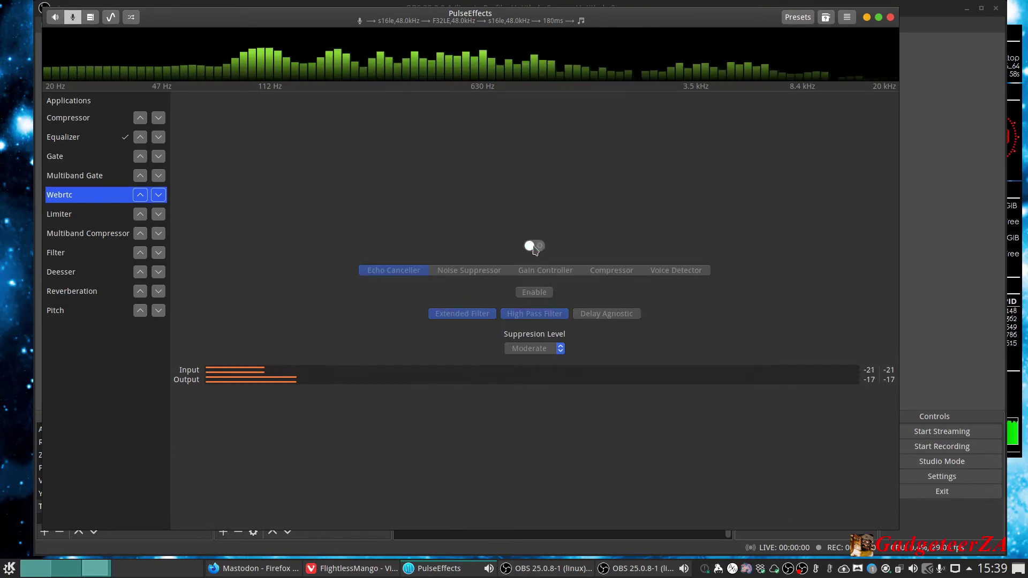
{"action": "left_click", "coordinate": [90, 183]}
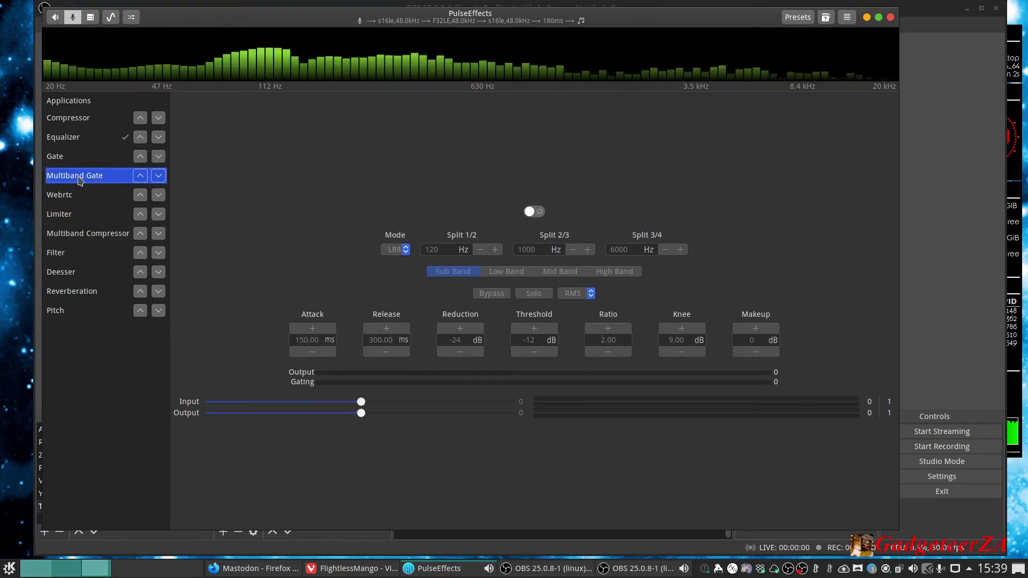
{"action": "left_click", "coordinate": [70, 159]}
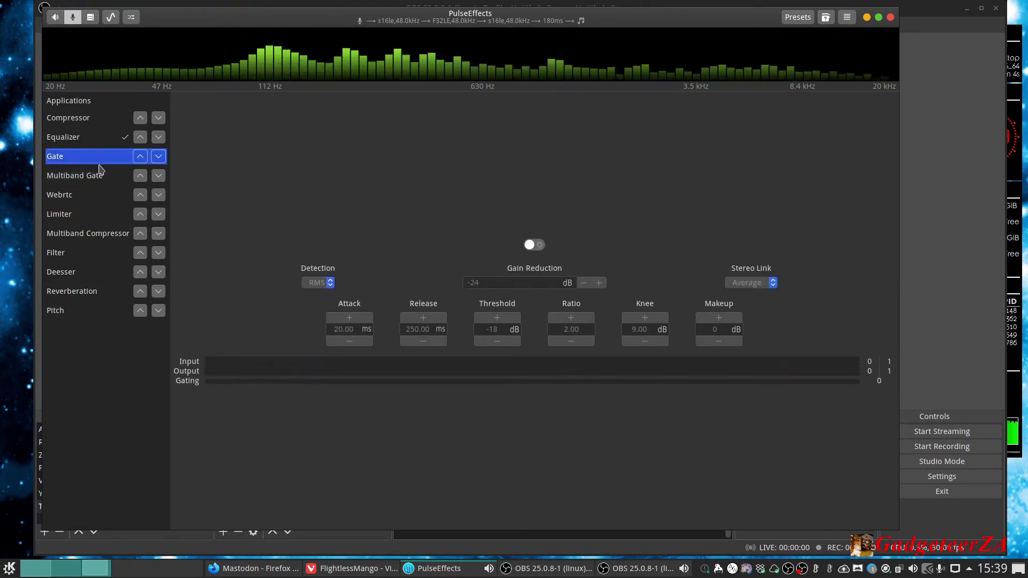
{"action": "left_click", "coordinate": [77, 121]}
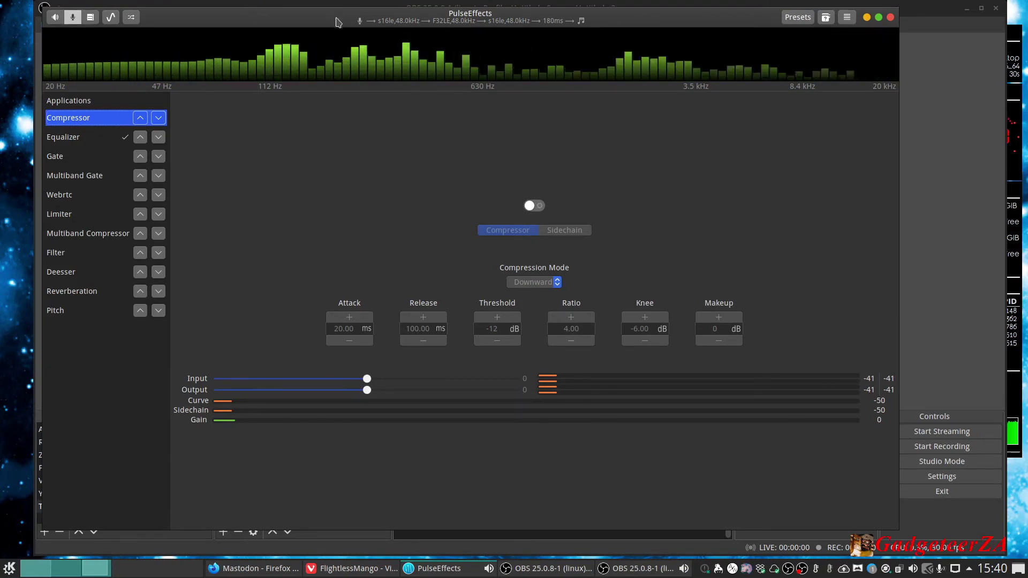
{"action": "left_click_drag", "start_coordinate": [337, 21], "coordinate": [354, 25]}
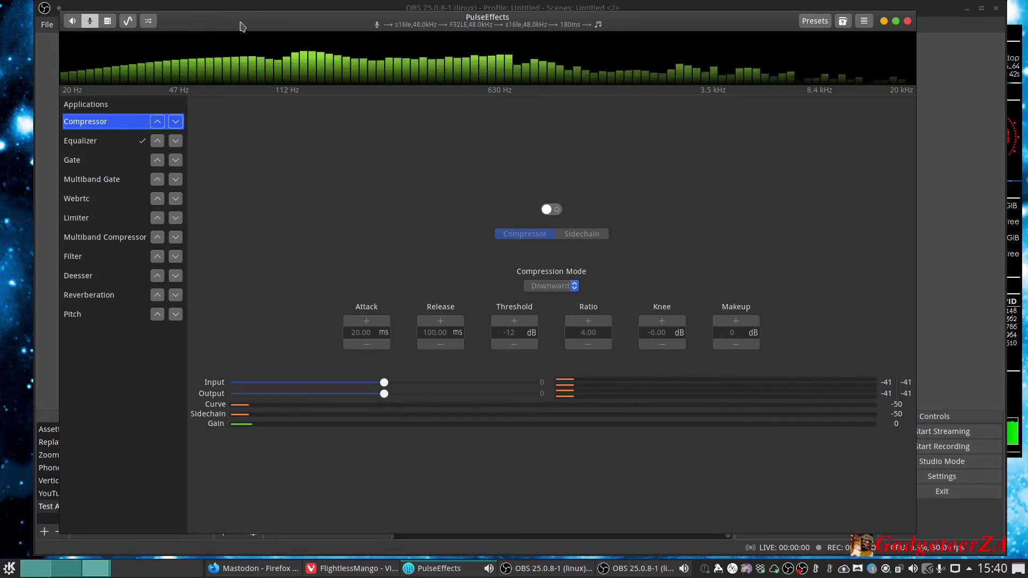
{"action": "left_click_drag", "start_coordinate": [240, 22], "coordinate": [243, 18]}
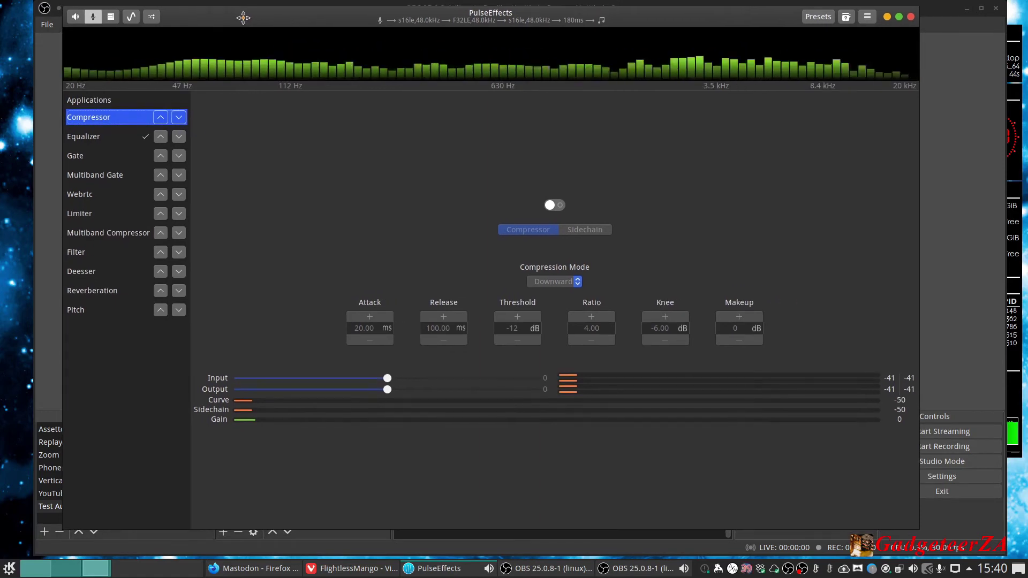
Step: Play a White Noise test signal at 0.35 volume, then switch it to Pink Noise
{"action": "left_click", "coordinate": [131, 17]}
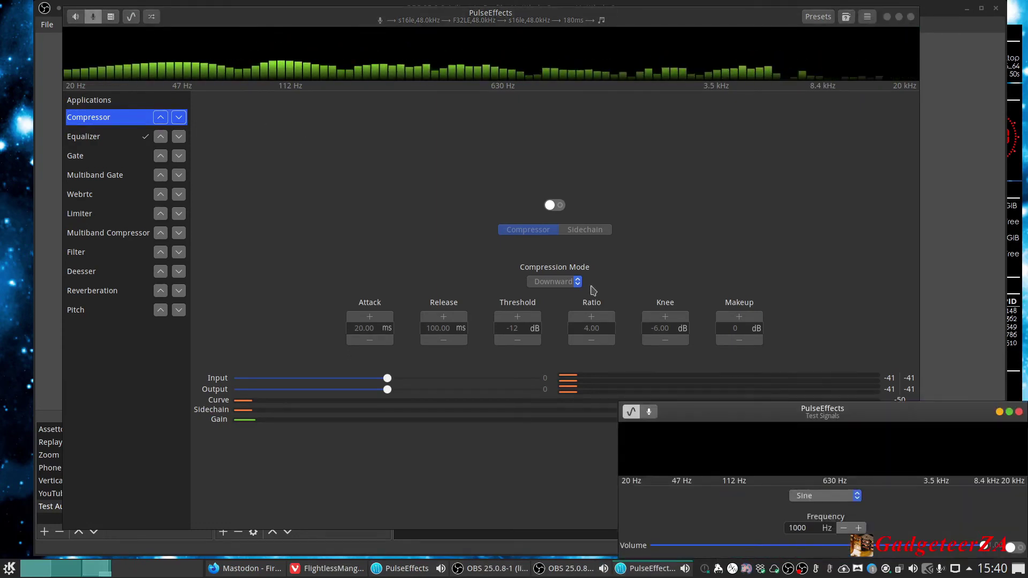
{"action": "left_click_drag", "start_coordinate": [767, 414], "coordinate": [446, 211]}
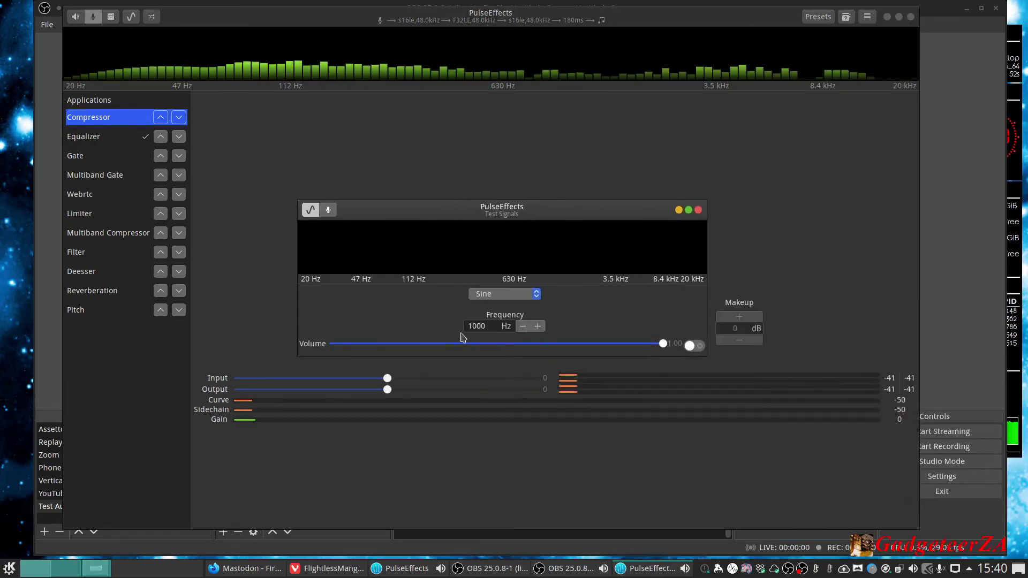
{"action": "left_click", "coordinate": [506, 295]}
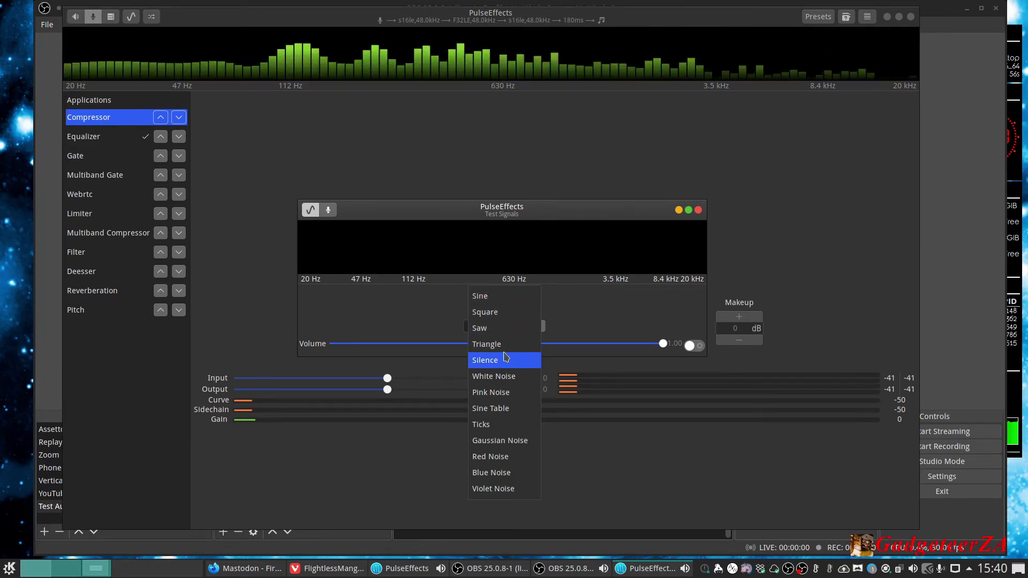
{"action": "left_click", "coordinate": [499, 378]}
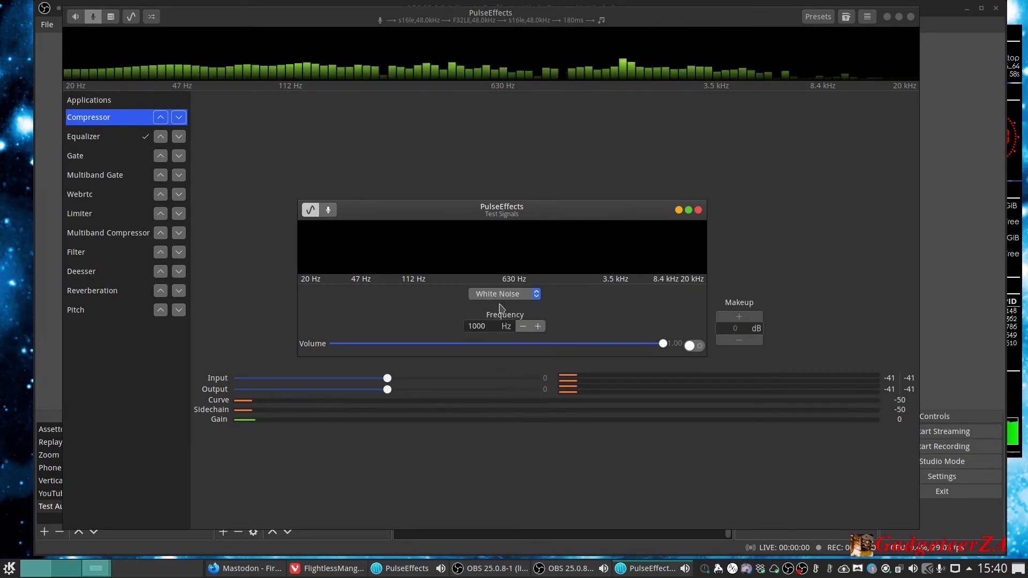
{"action": "left_click_drag", "start_coordinate": [665, 345], "coordinate": [452, 346]}
{"action": "left_click", "coordinate": [694, 346]}
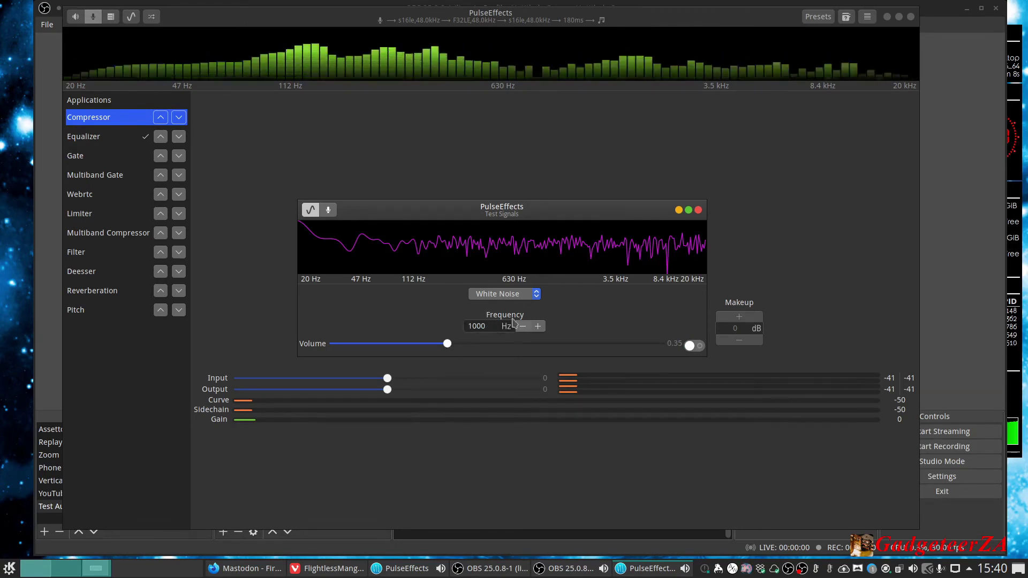
{"action": "left_click", "coordinate": [504, 294]}
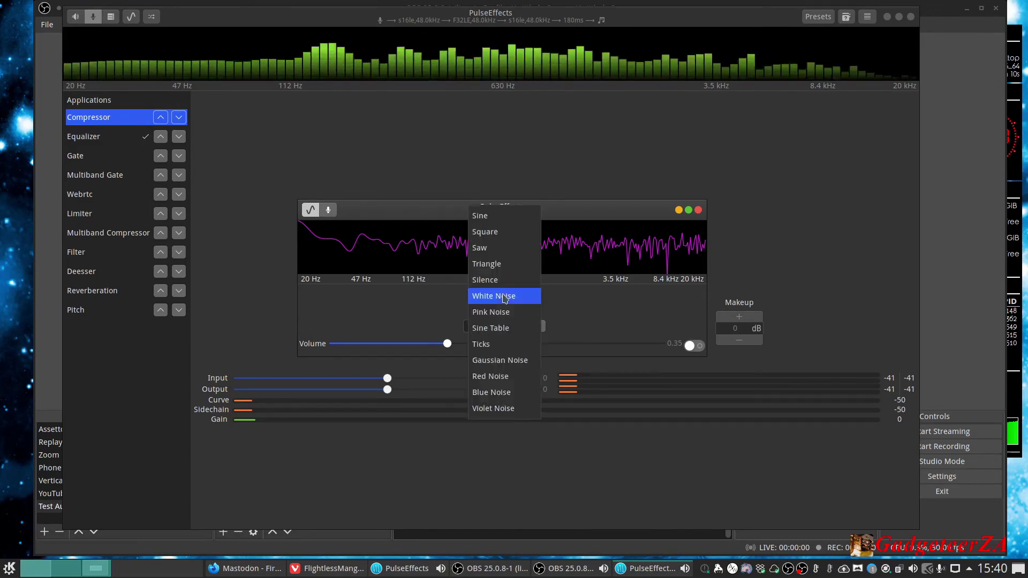
{"action": "left_click", "coordinate": [489, 312]}
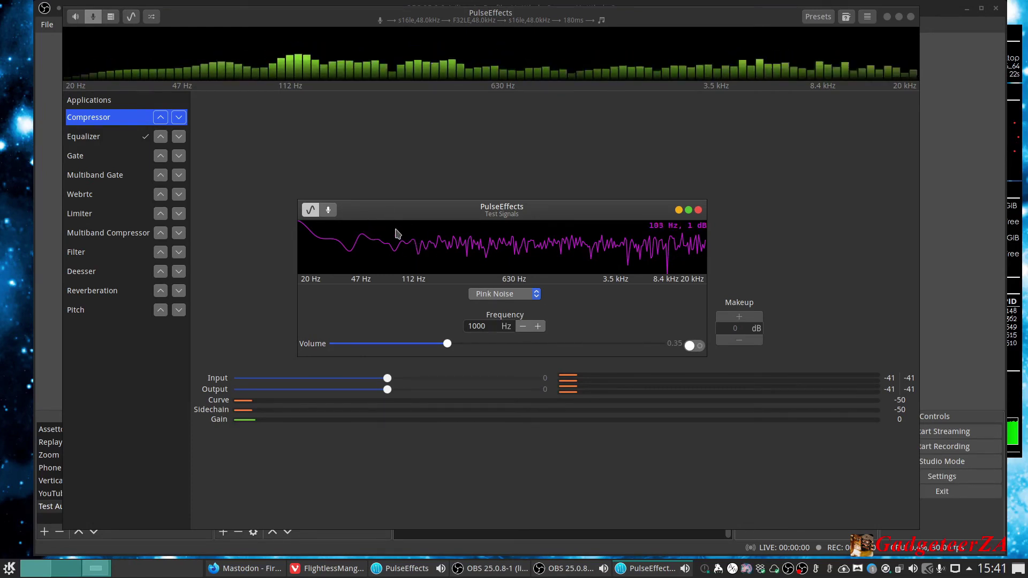
Step: Measure the mic's background noise, toggle Subtract Noise, and close the Calibration Microphone window
{"action": "left_click", "coordinate": [329, 210]}
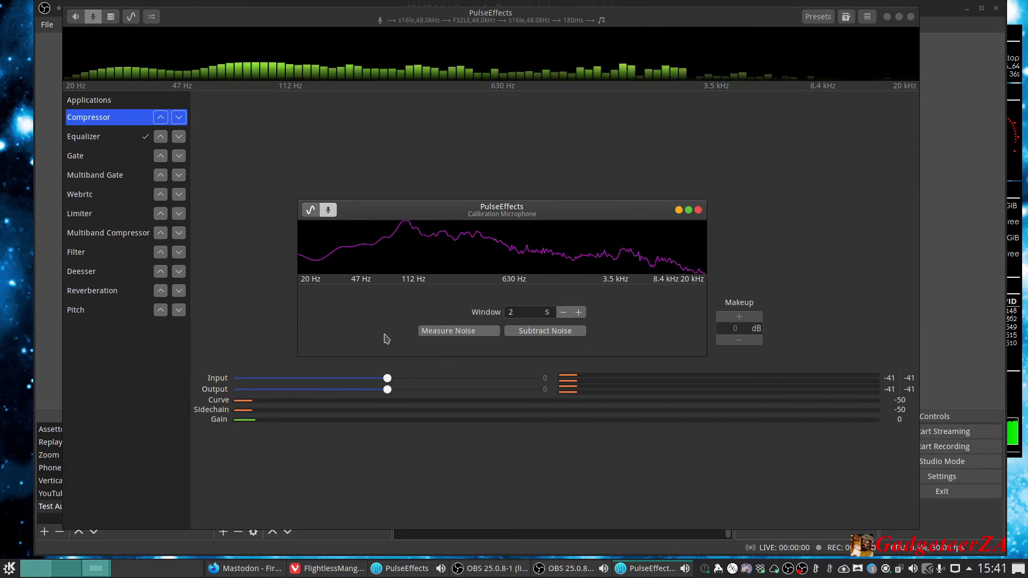
{"action": "left_click", "coordinate": [448, 332]}
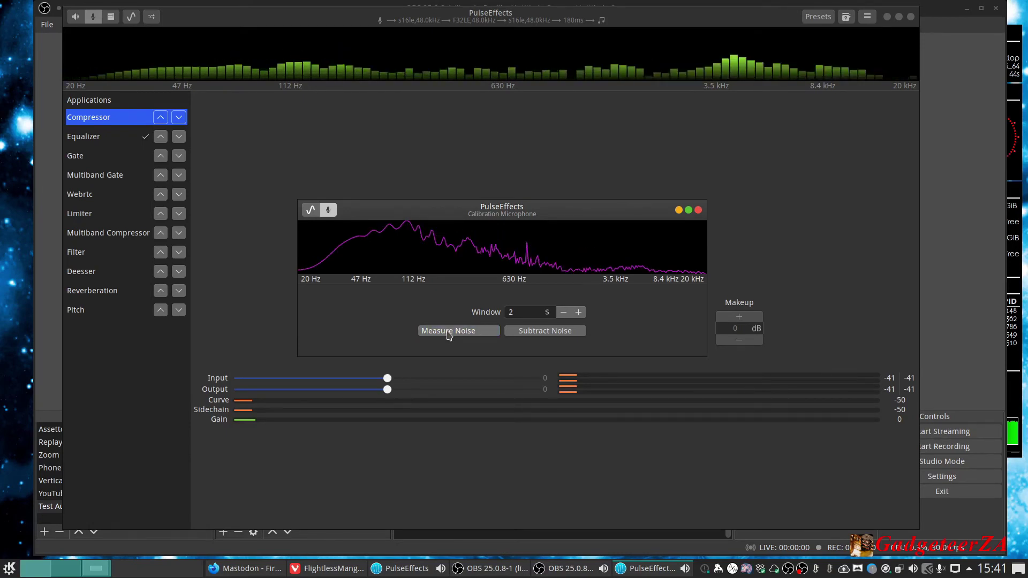
{"action": "left_click", "coordinate": [545, 332]}
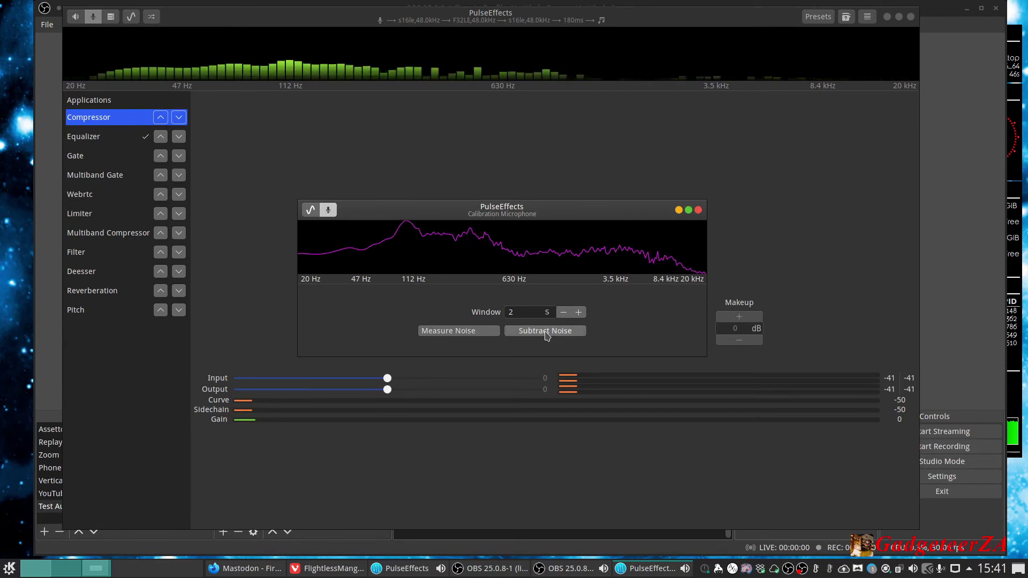
{"action": "left_click", "coordinate": [545, 333]}
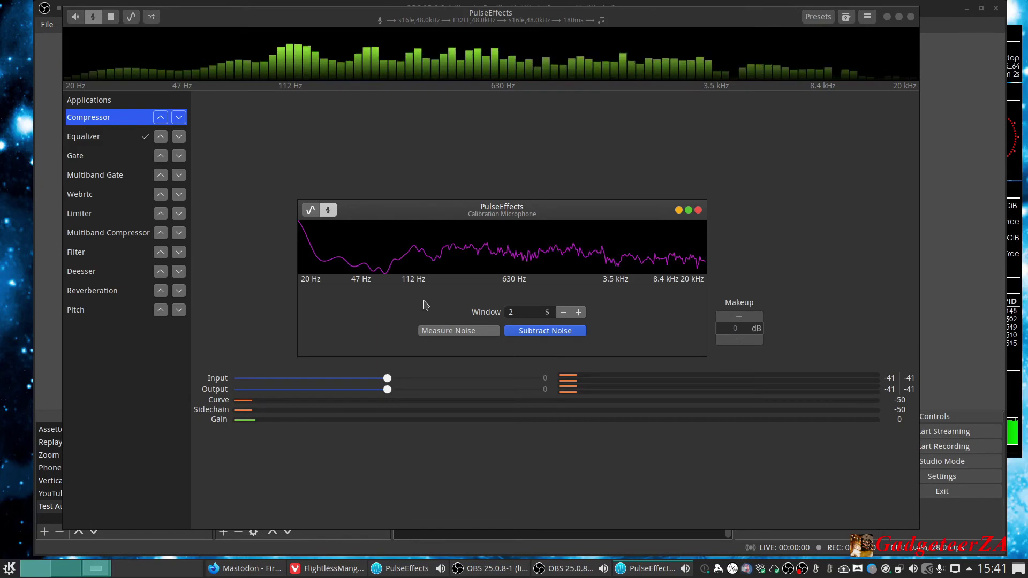
{"action": "left_click", "coordinate": [544, 333]}
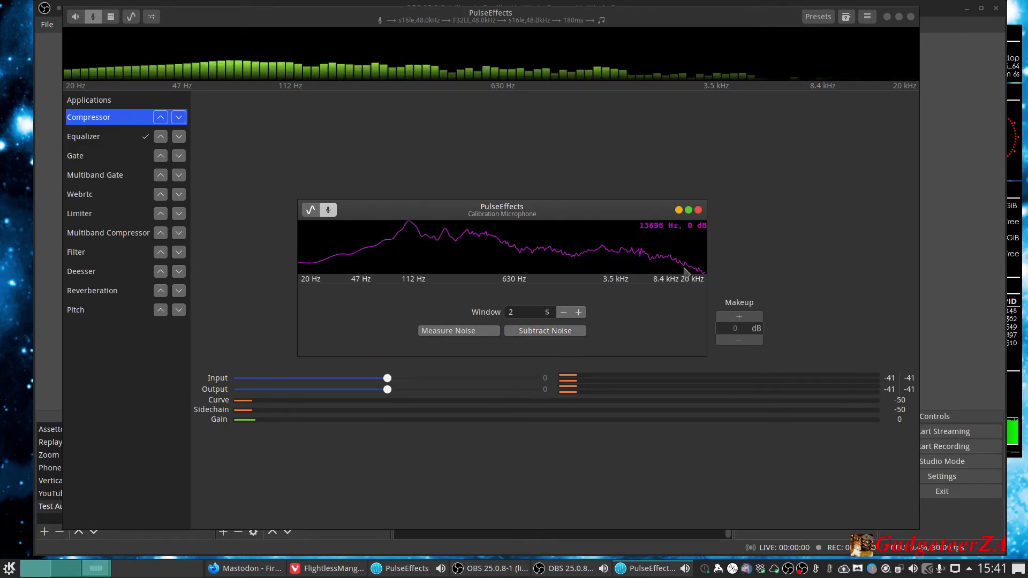
{"action": "left_click", "coordinate": [699, 211]}
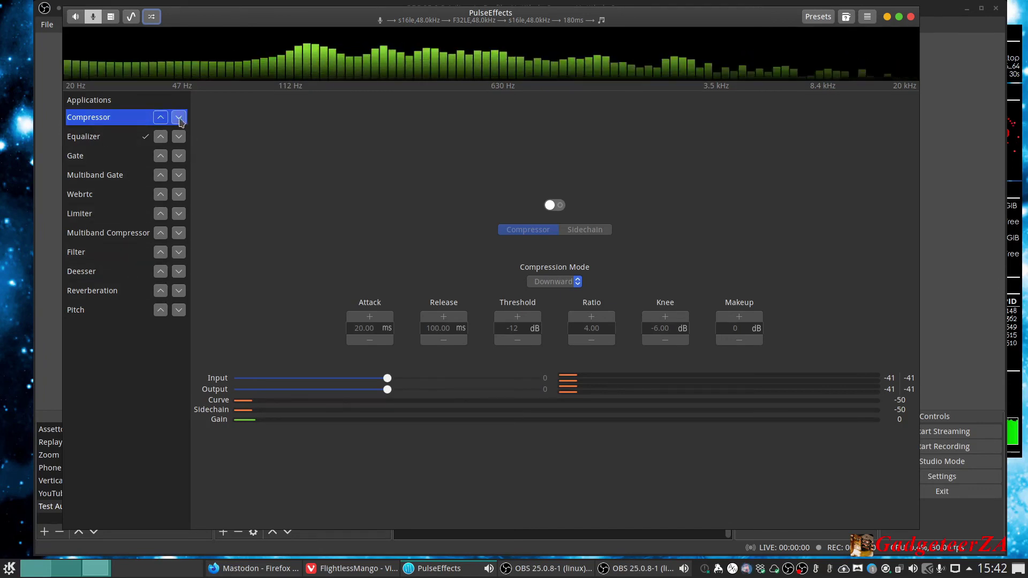
Step: Raise Webrtc two places to follow Equalizer, then minimise PulseEffects to reveal OBS
{"action": "left_click", "coordinate": [161, 193]}
{"action": "left_click", "coordinate": [161, 177]}
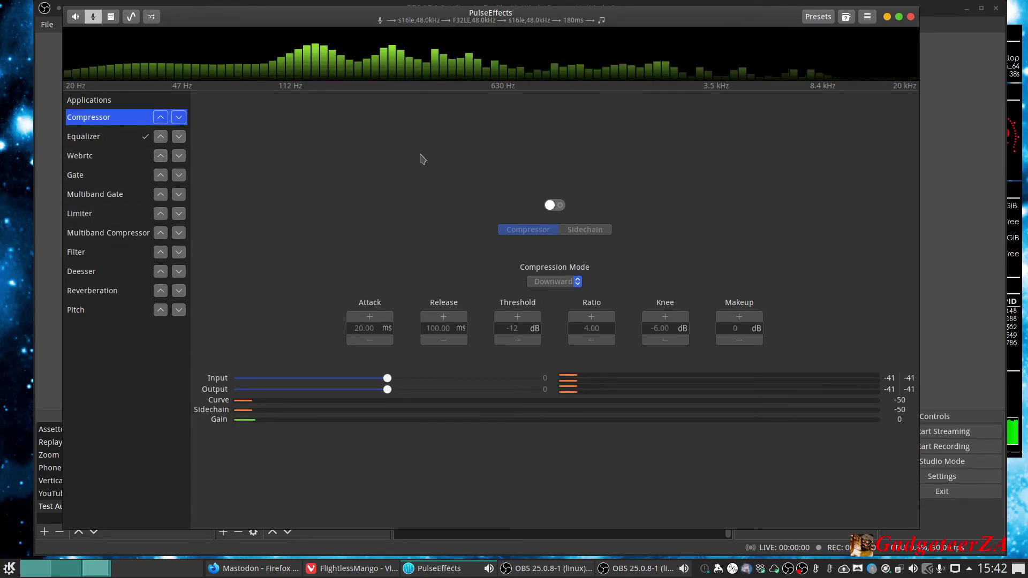
{"action": "left_click", "coordinate": [887, 17]}
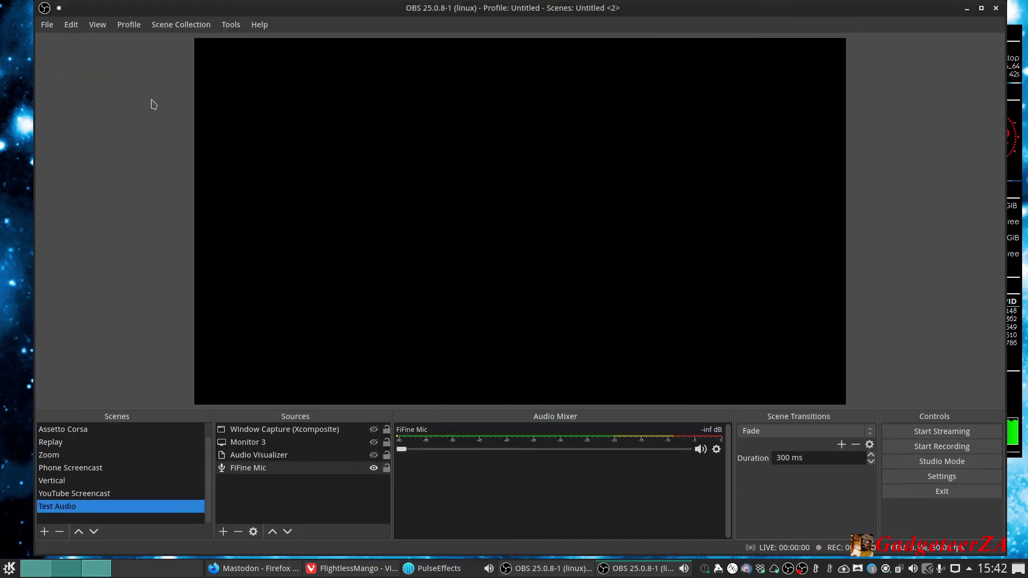
{"action": "right_click", "coordinate": [263, 471]}
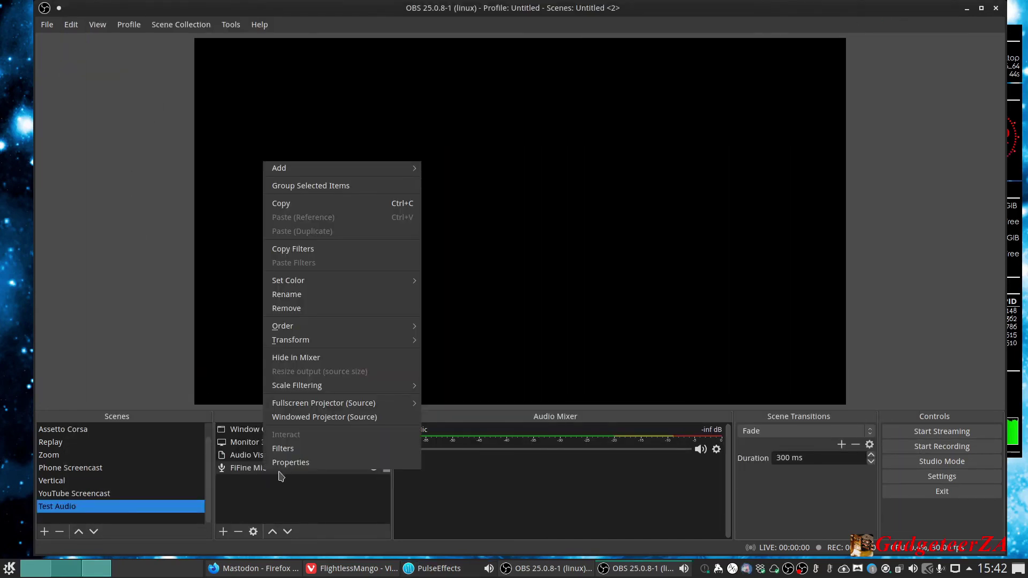
{"action": "left_click", "coordinate": [289, 463]}
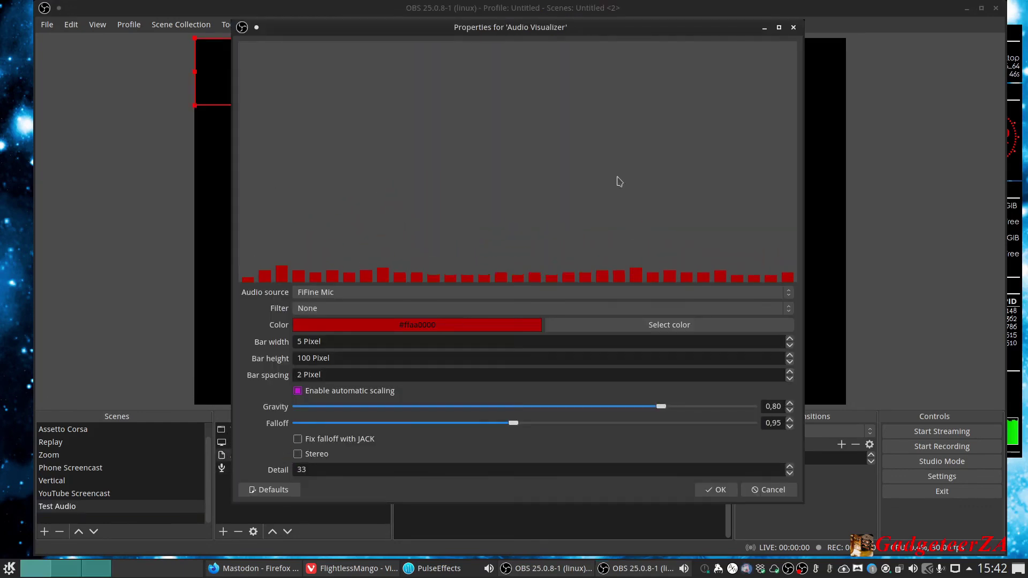
{"action": "left_click", "coordinate": [793, 26]}
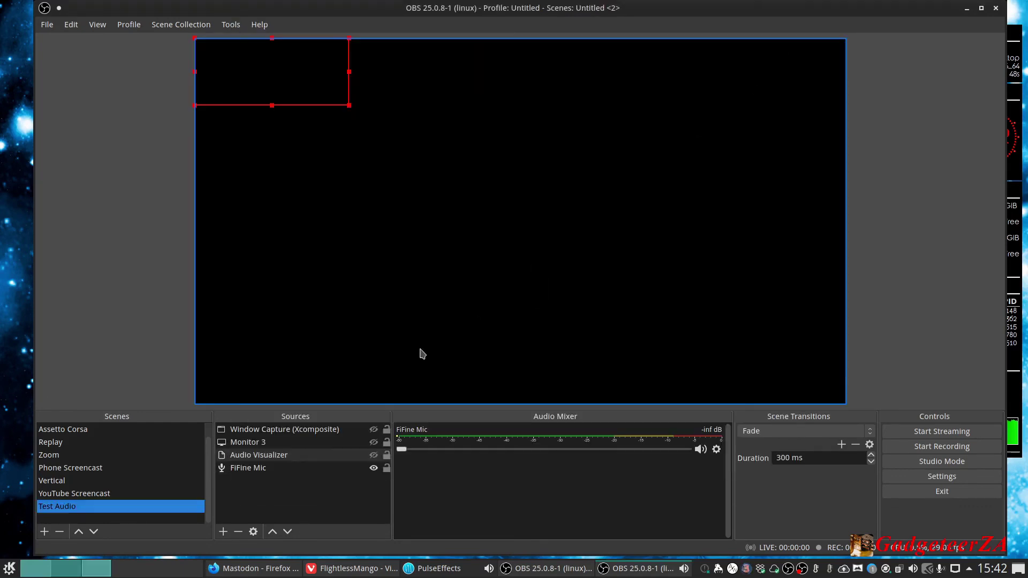
{"action": "right_click", "coordinate": [265, 471]}
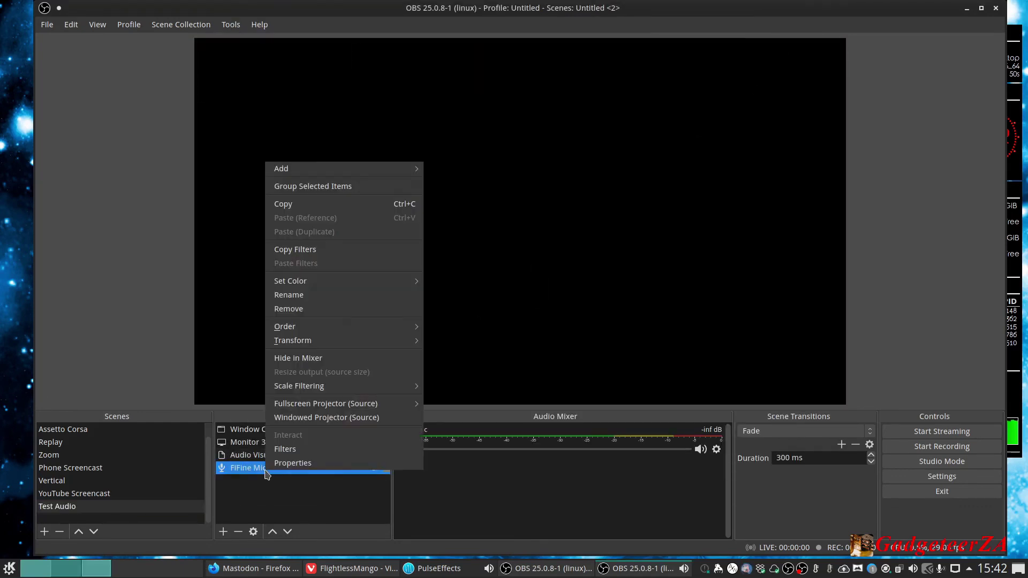
{"action": "left_click", "coordinate": [284, 449]}
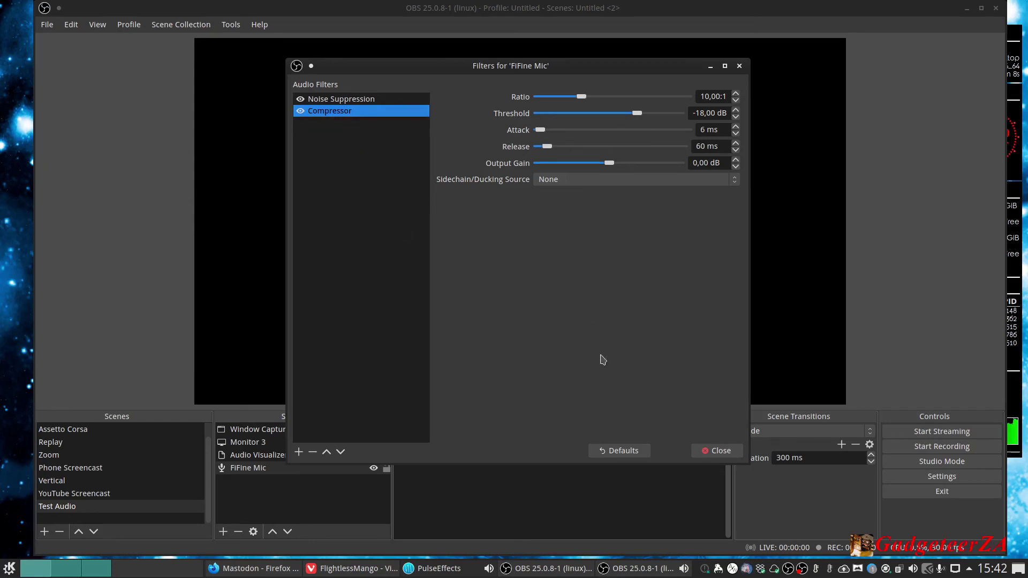
{"action": "left_click", "coordinate": [719, 454]}
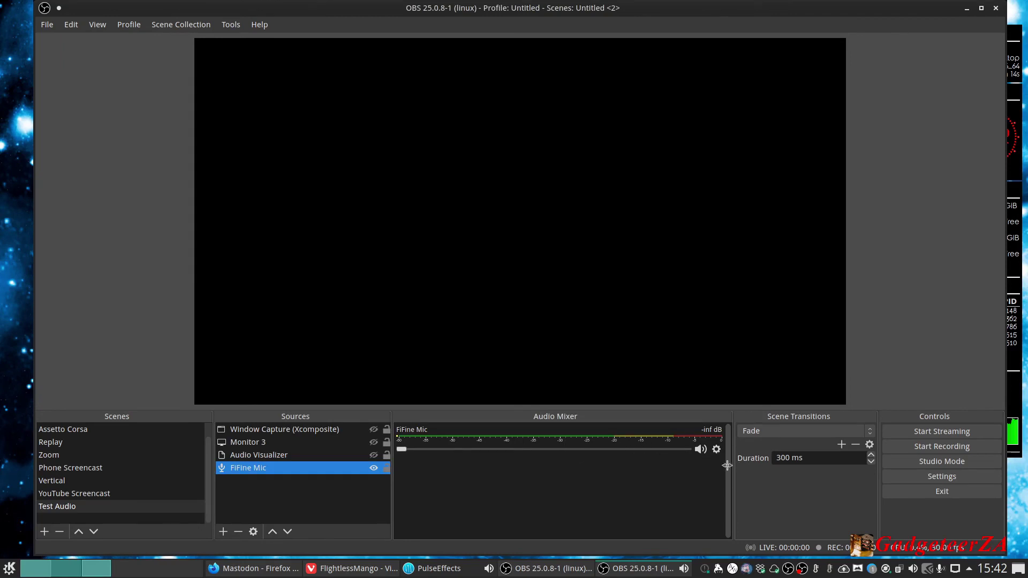
{"action": "right_click", "coordinate": [685, 480]}
{"action": "left_click", "coordinate": [701, 522]}
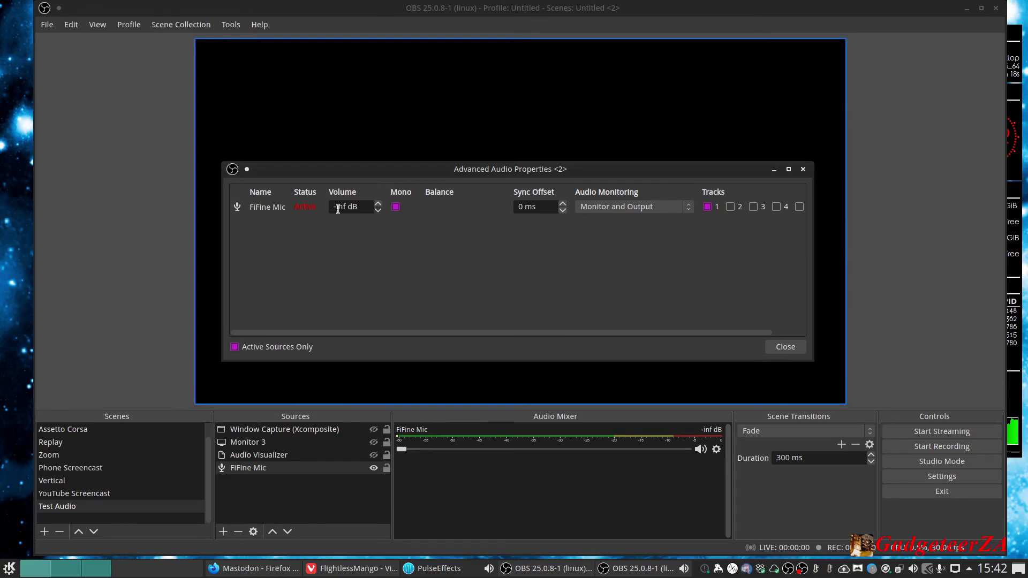
{"action": "left_click", "coordinate": [637, 214]}
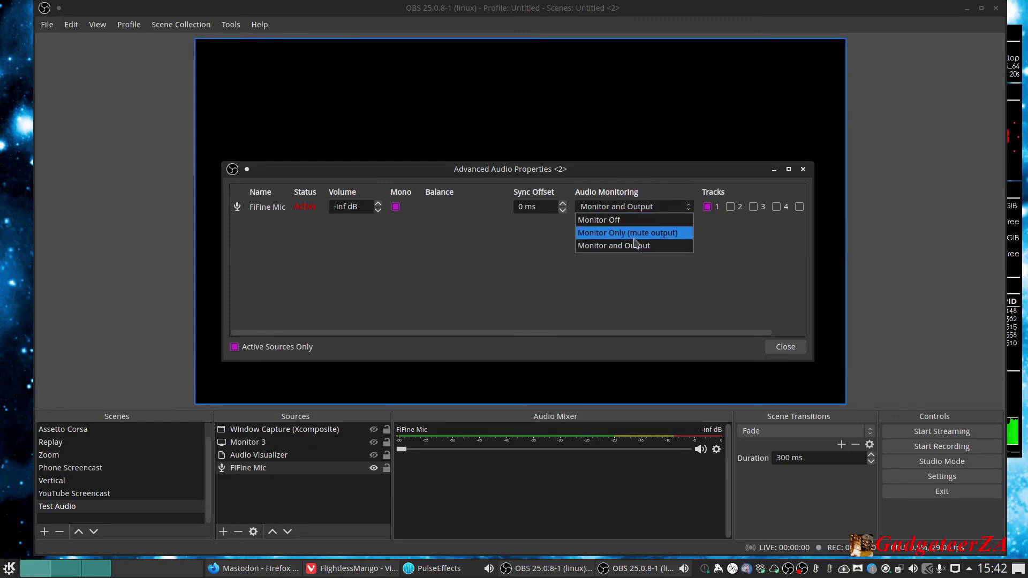
{"action": "left_click", "coordinate": [600, 251]}
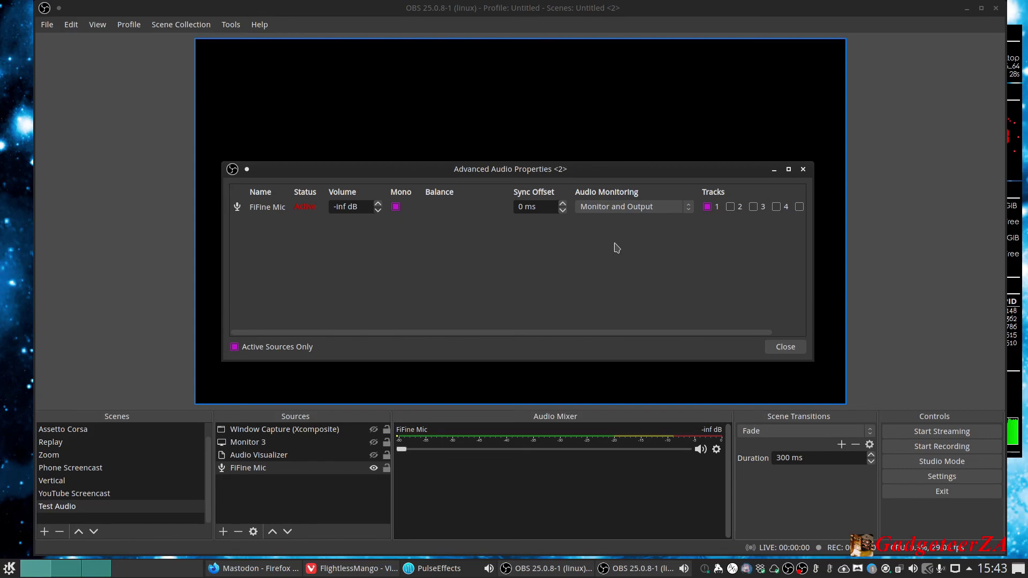
{"action": "left_click", "coordinate": [781, 351]}
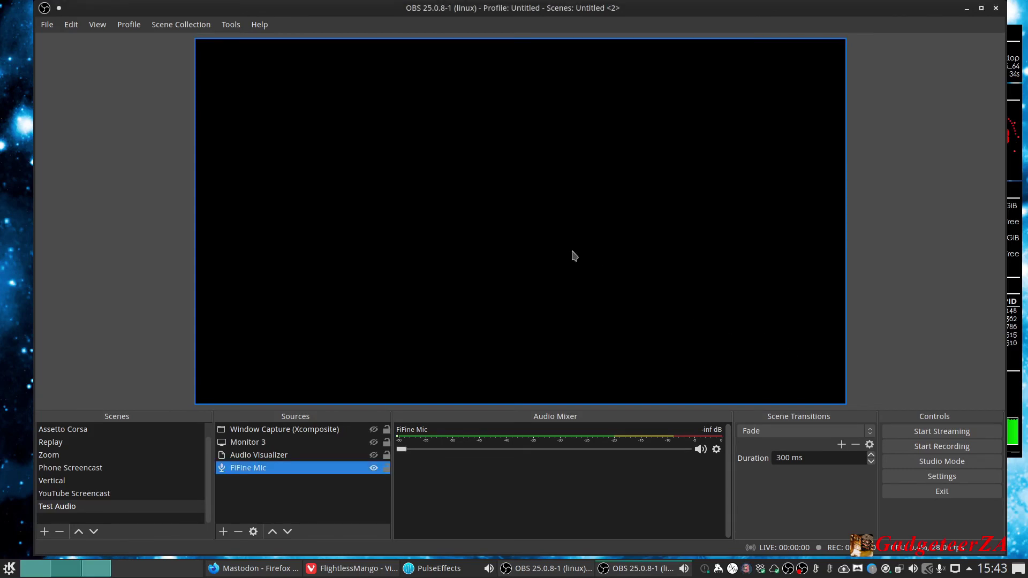